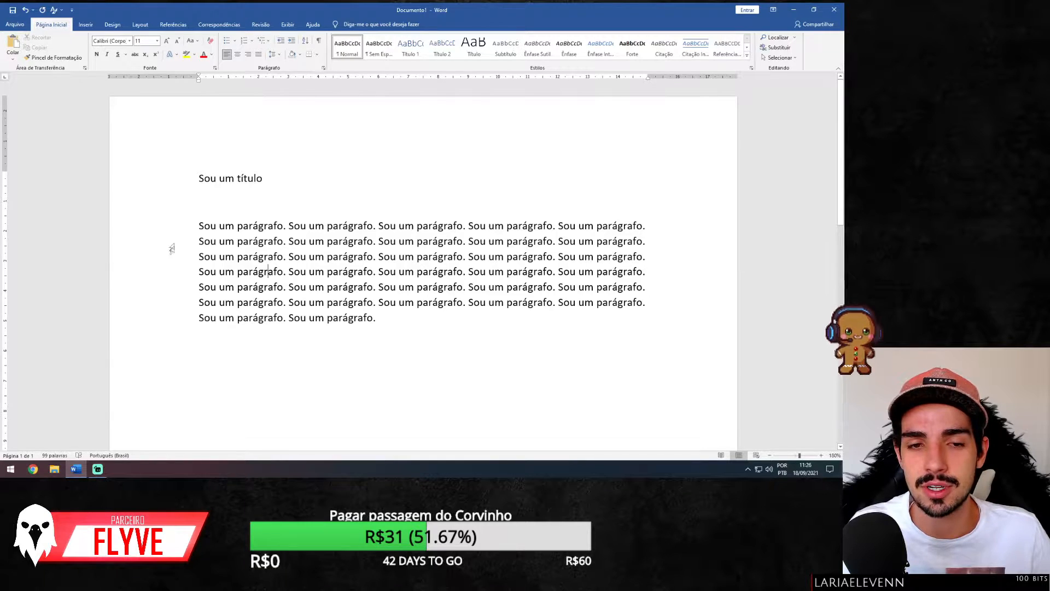
left_click_drag(199, 178, 283, 197)
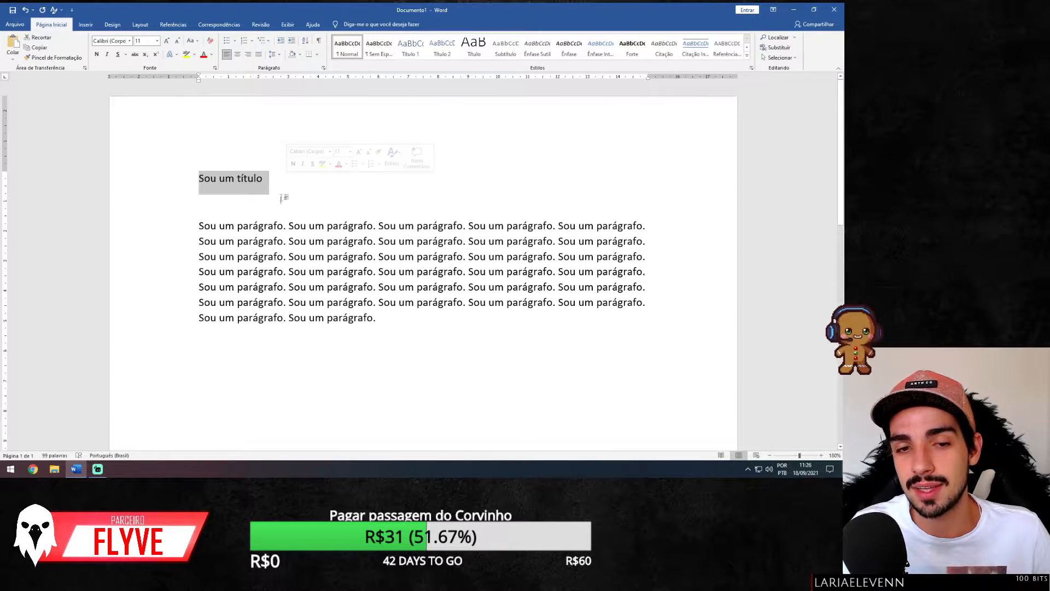
left_click(278, 224)
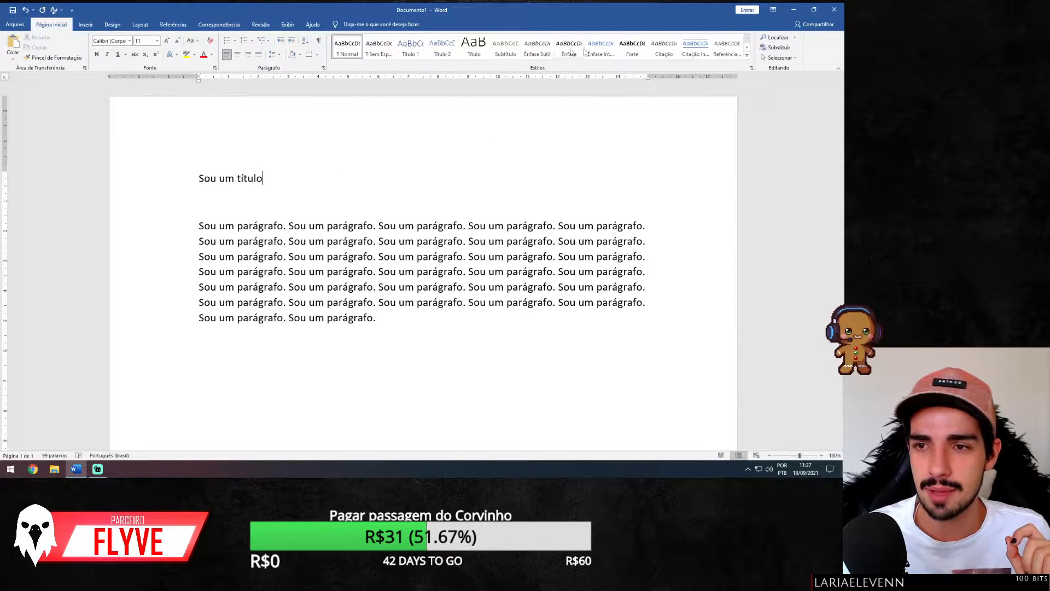
left_click(747, 50)
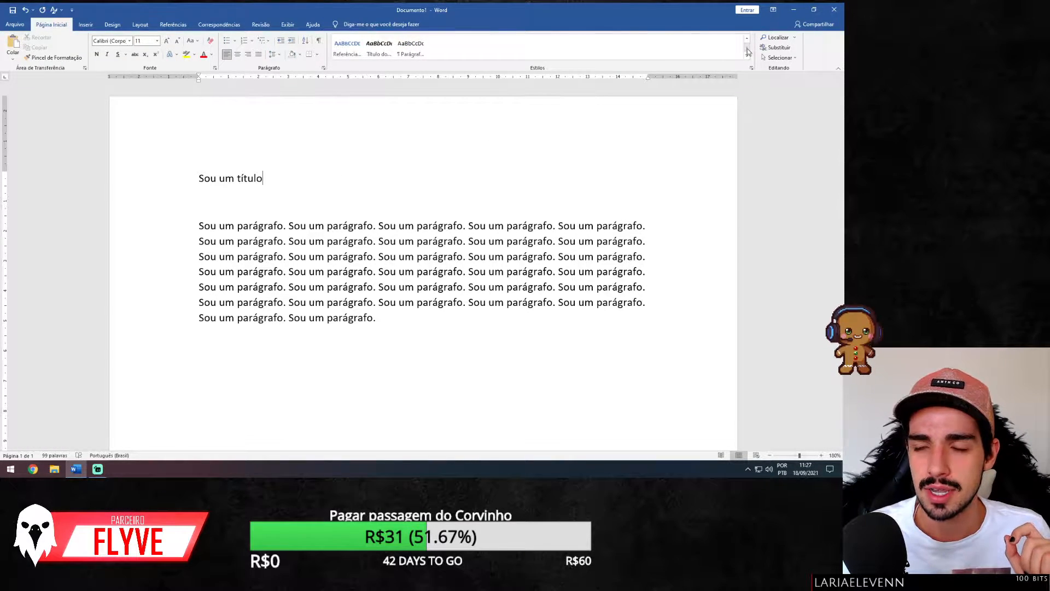
left_click(748, 39)
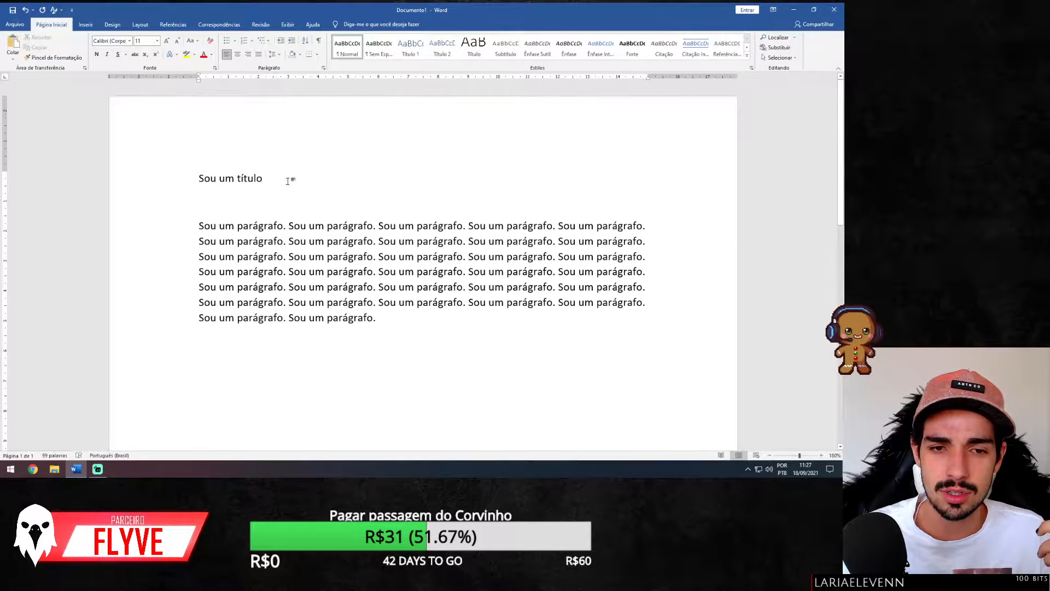
- Apply the Título style to the "Sou um título" line
triple_click(227, 190)
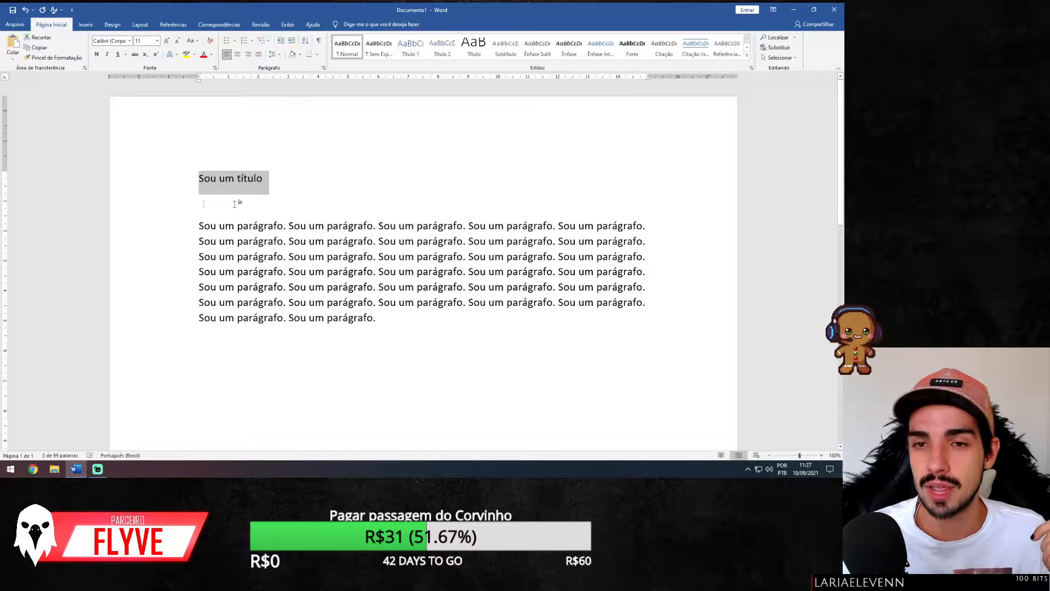
left_click(475, 53)
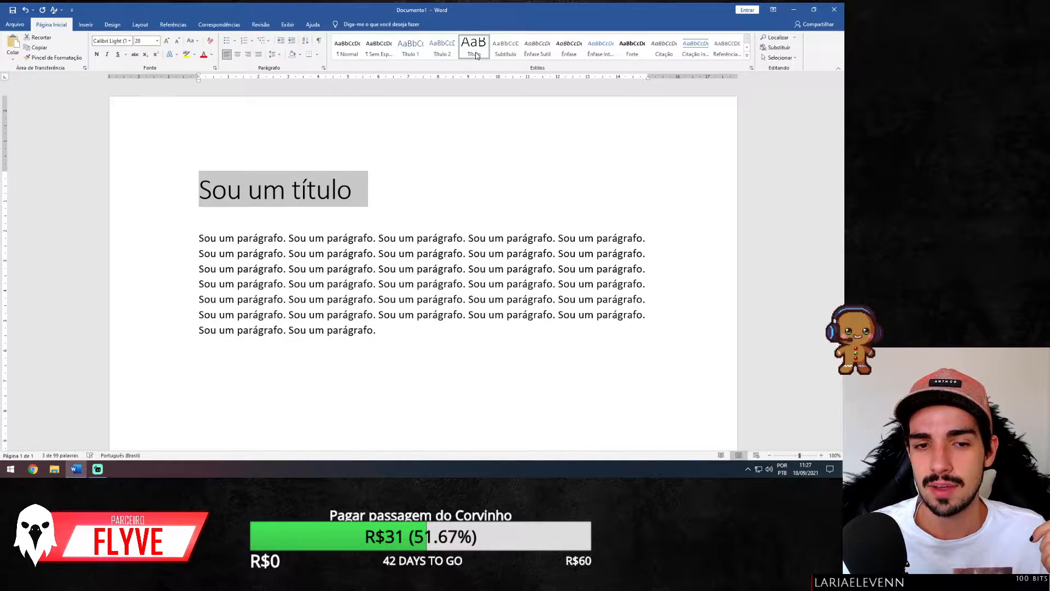
left_click(380, 201)
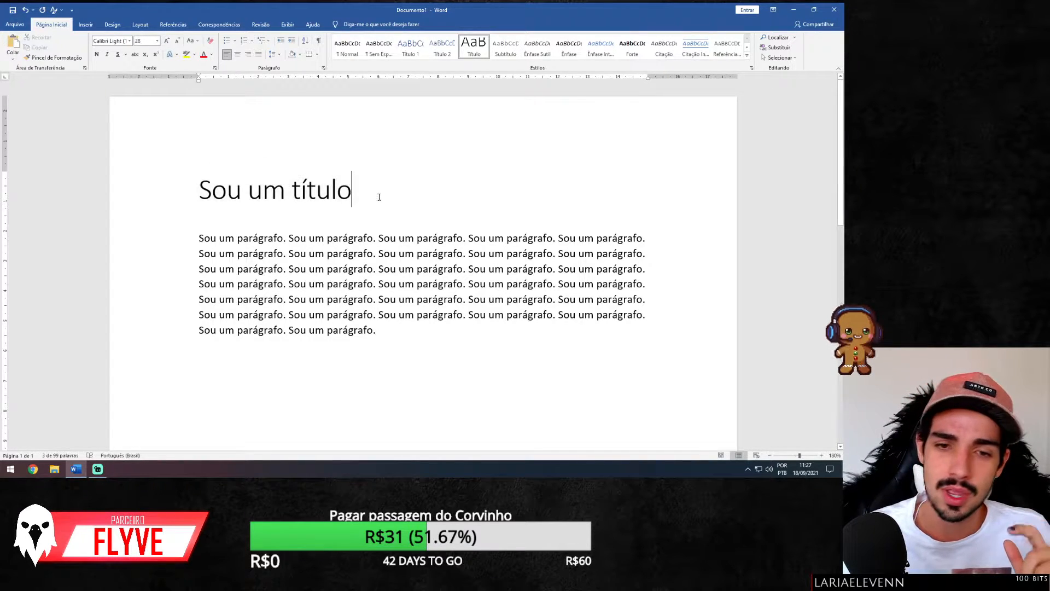
- Reduce the font size of the "Sou um título" heading to 18
left_click_drag(378, 200, 203, 191)
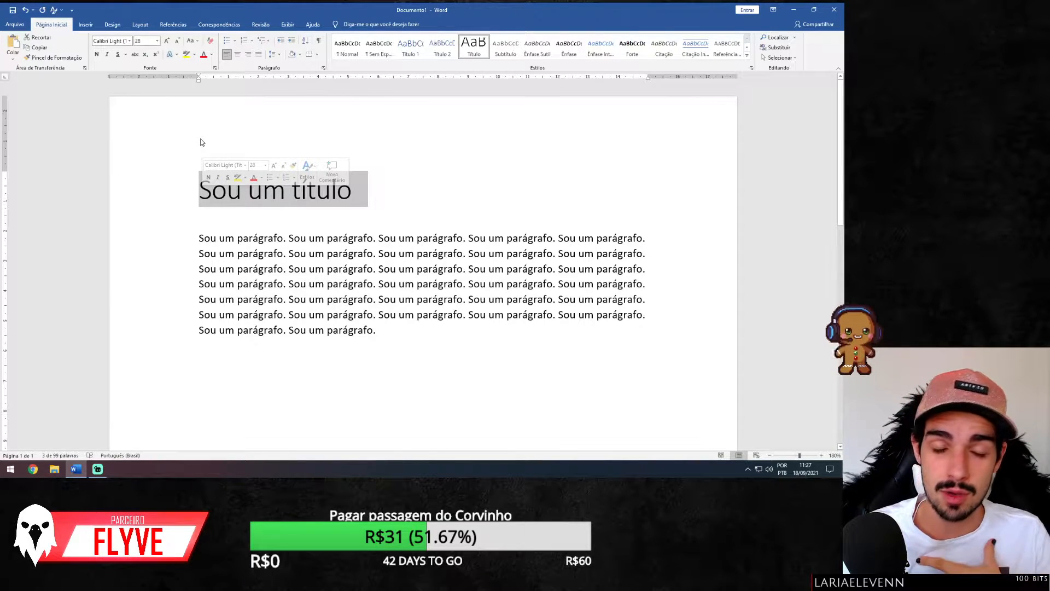
left_click(177, 41)
left_click(177, 41)
left_click(177, 41)
left_click(177, 41)
left_click(177, 41)
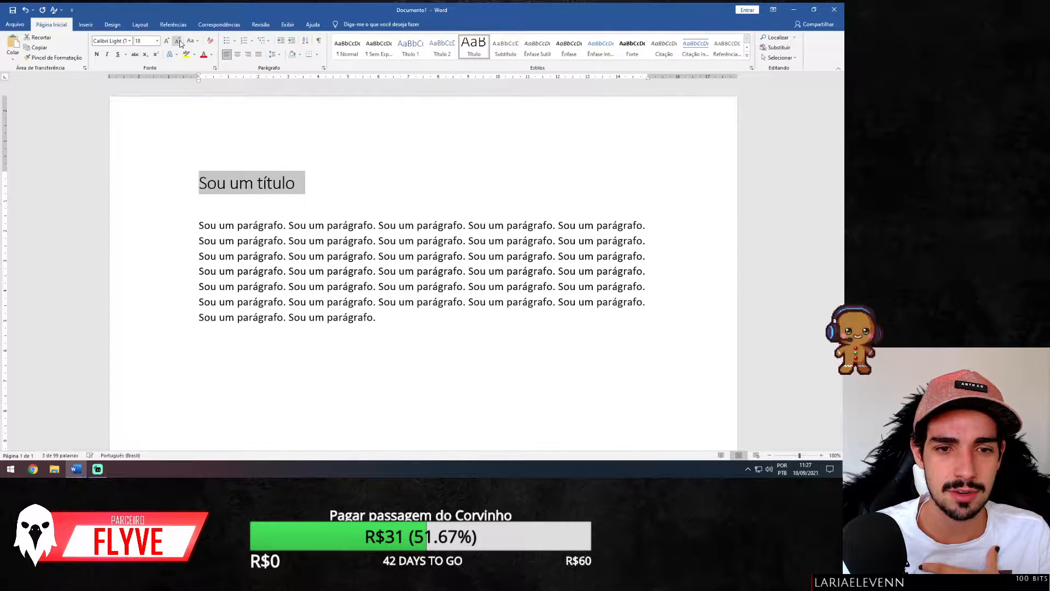
- Make the "Sou um título" heading bold and set its font to Book Antiqua
left_click(96, 55)
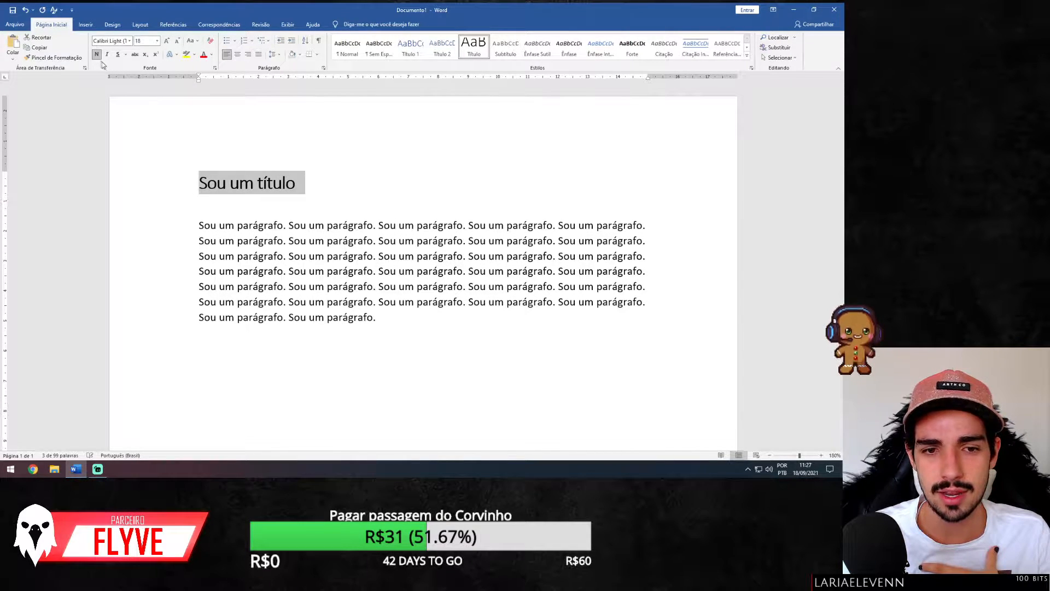
left_click(130, 41)
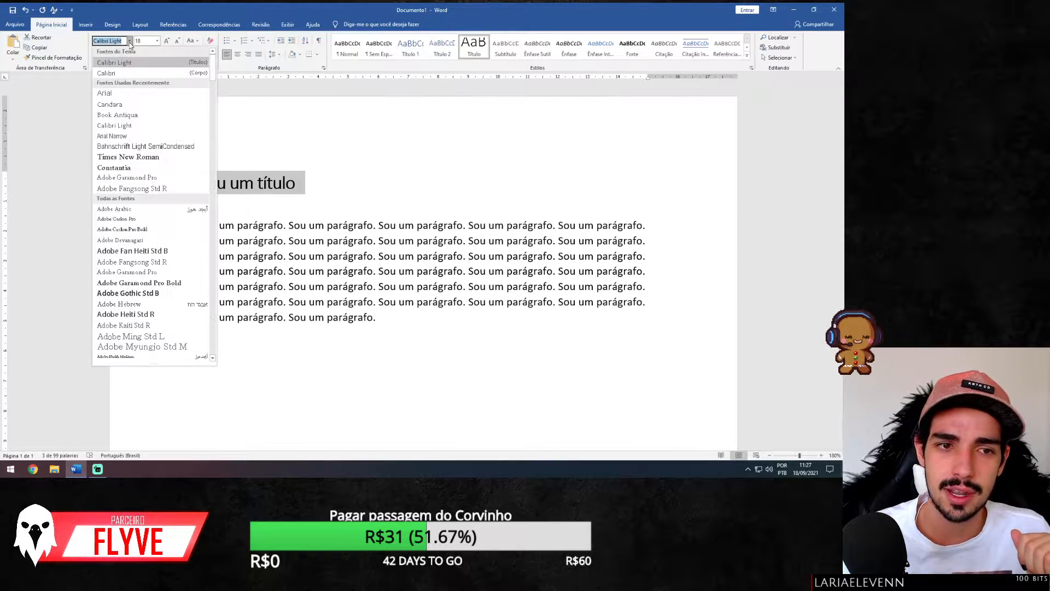
left_click(126, 115)
left_click(330, 184)
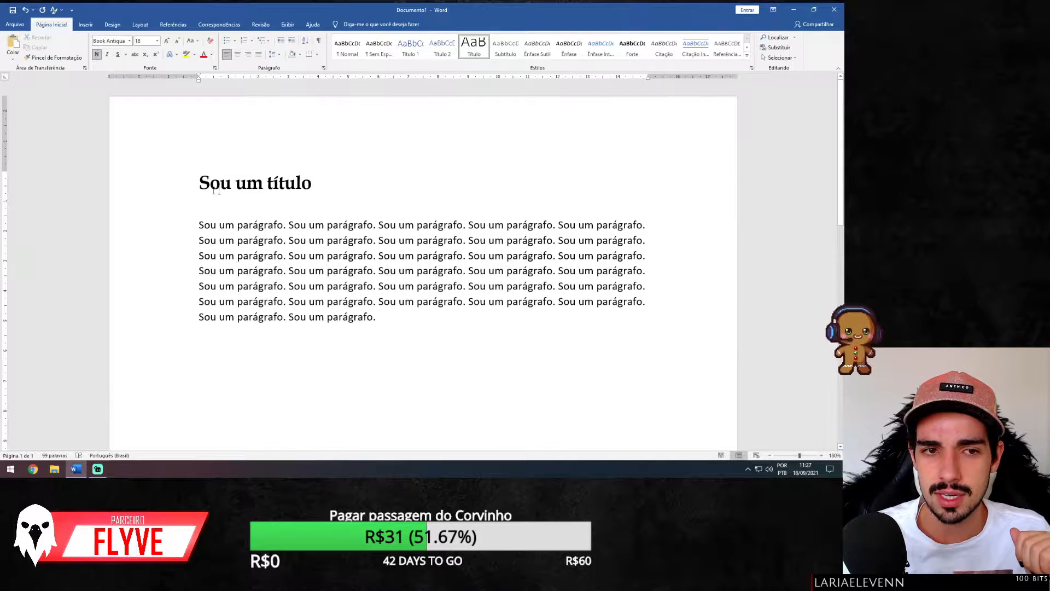
- Center the "Sou um título" heading and update the Título 1 style to match its formatting
left_click_drag(207, 179, 356, 180)
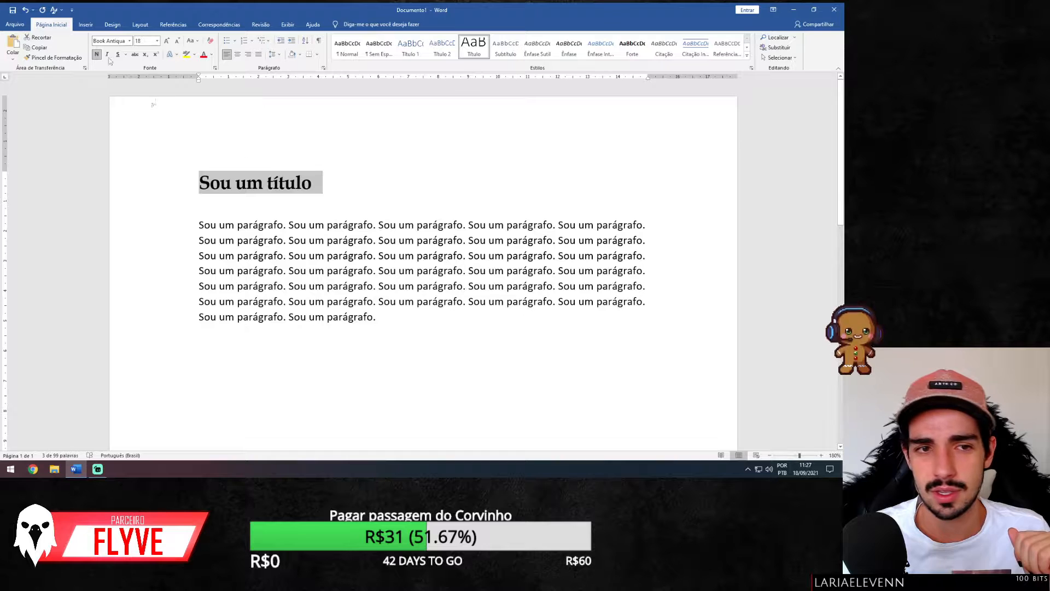
left_click(238, 54)
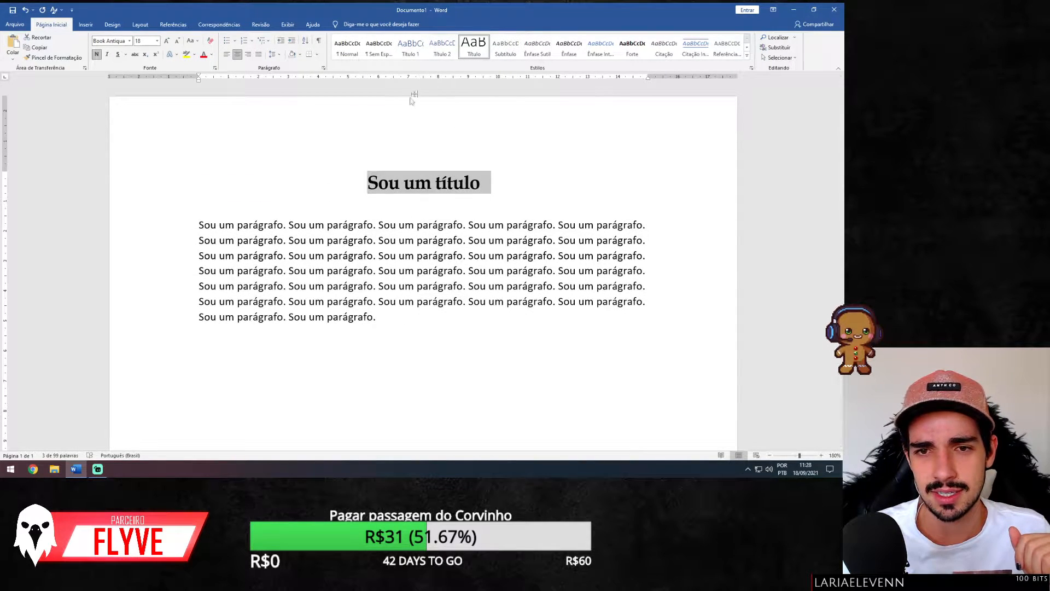
right_click(411, 54)
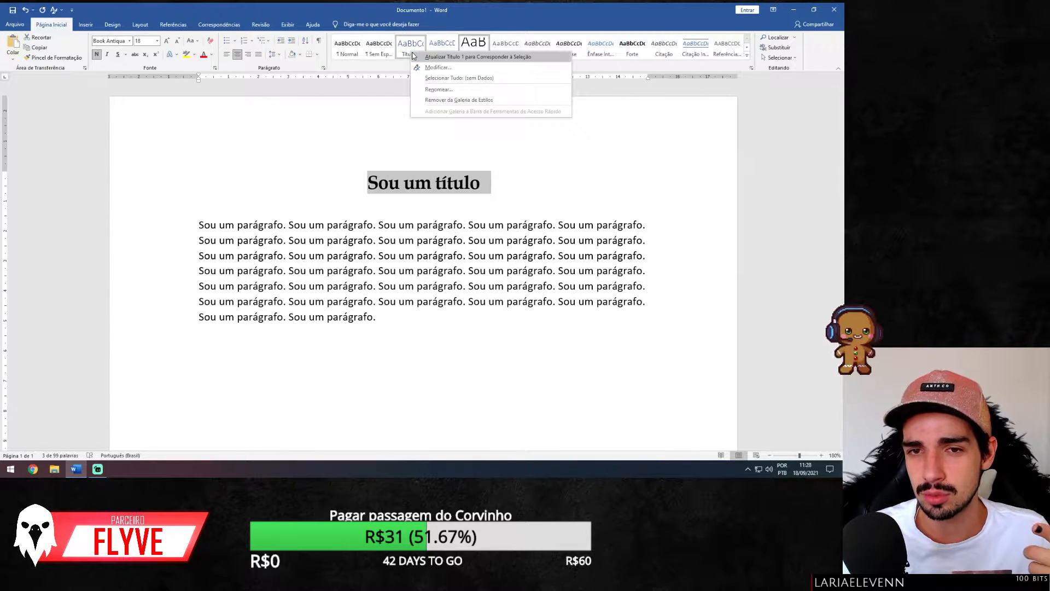
left_click(491, 57)
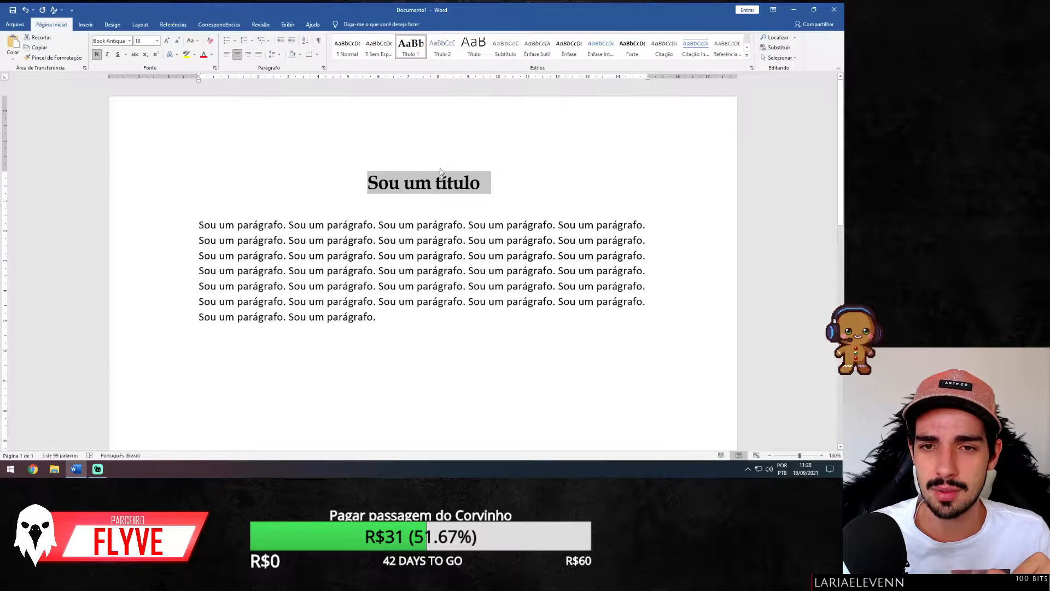
left_click(447, 183)
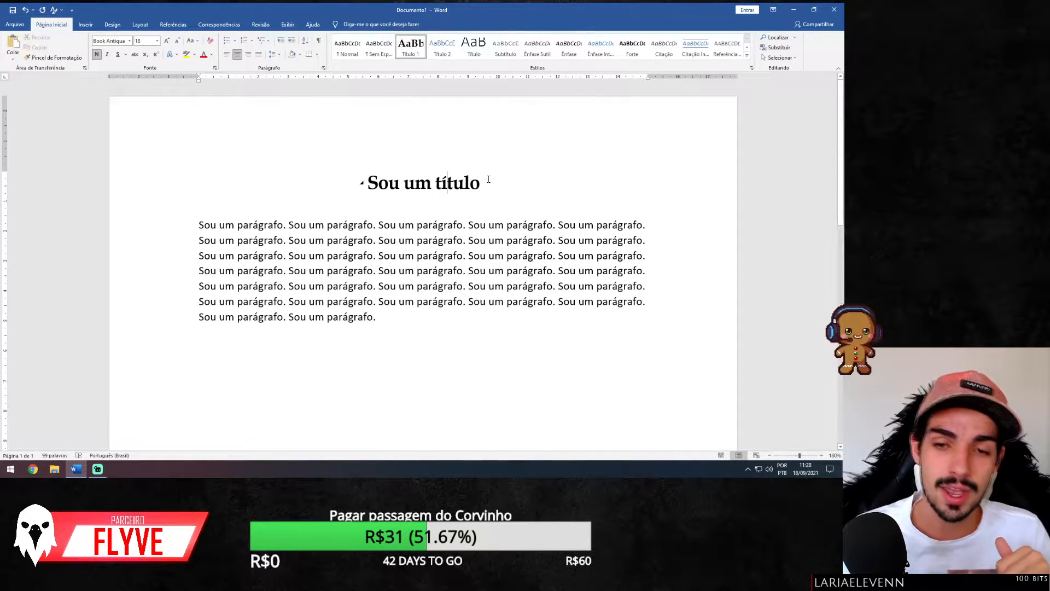
- Add the line "Sou um título 2" below the body paragraph and apply the Título 1 style to it
left_click(391, 315)
key("Return")
key("Return")
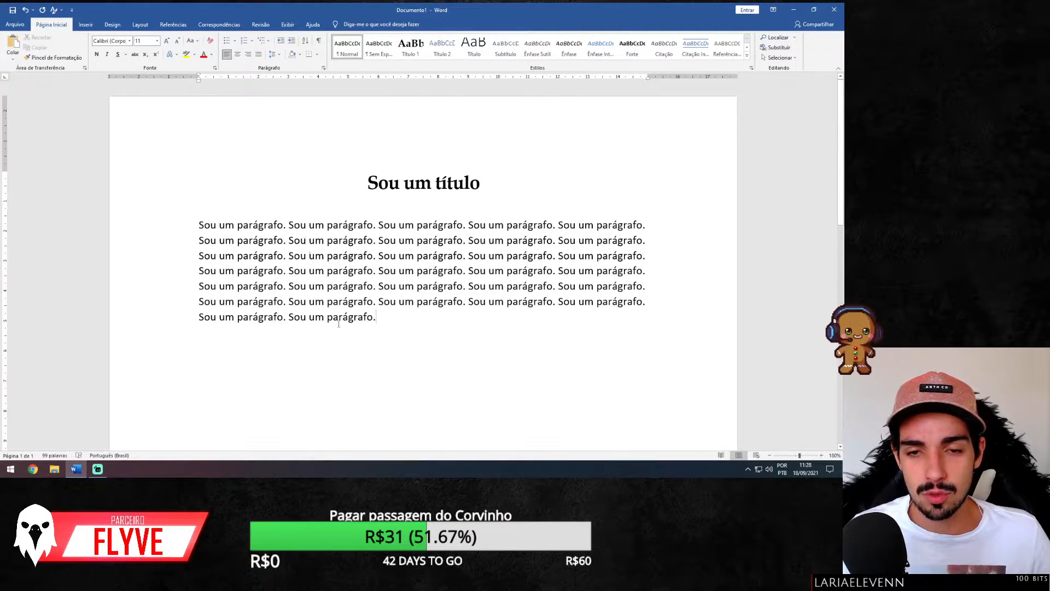
scroll(338, 324, "down", 2)
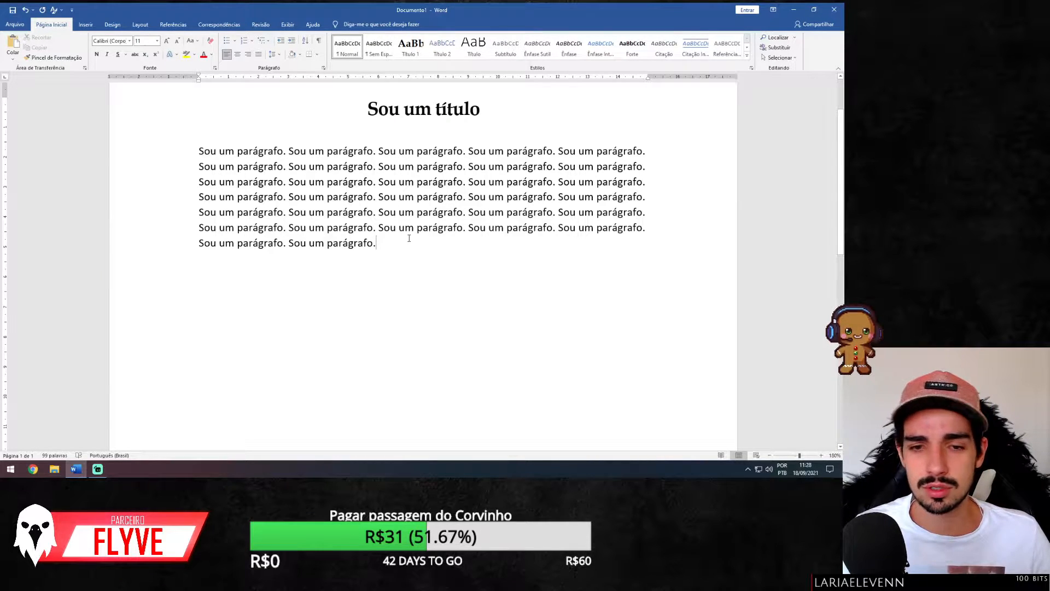
key("Return")
type("S")
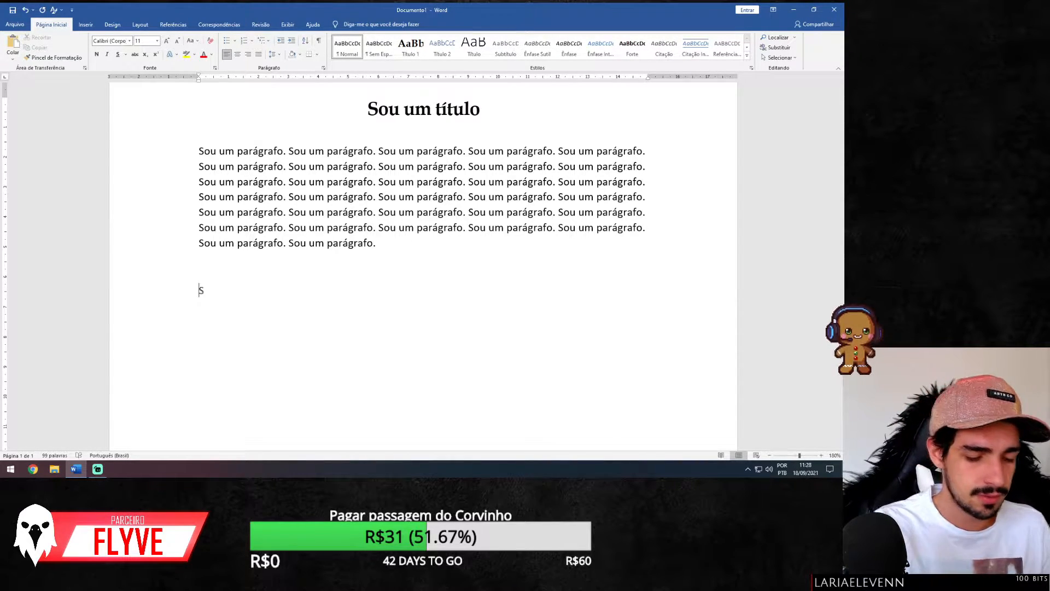
type("ou um tíulo")
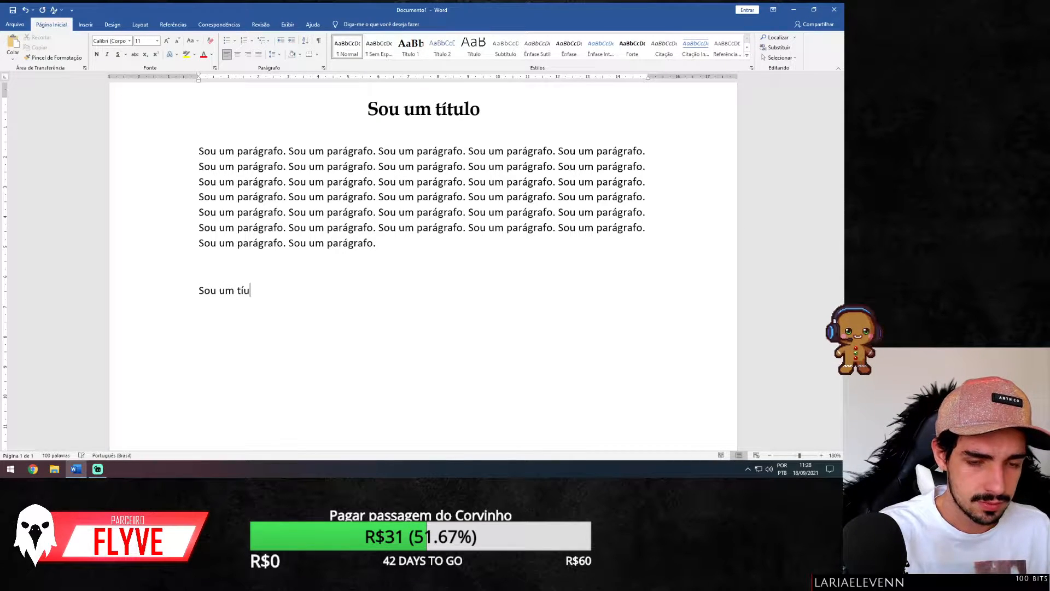
key("BackSpace")
key("BackSpace")
key("BackSpace")
key("BackSpace")
type("ítulo 2")
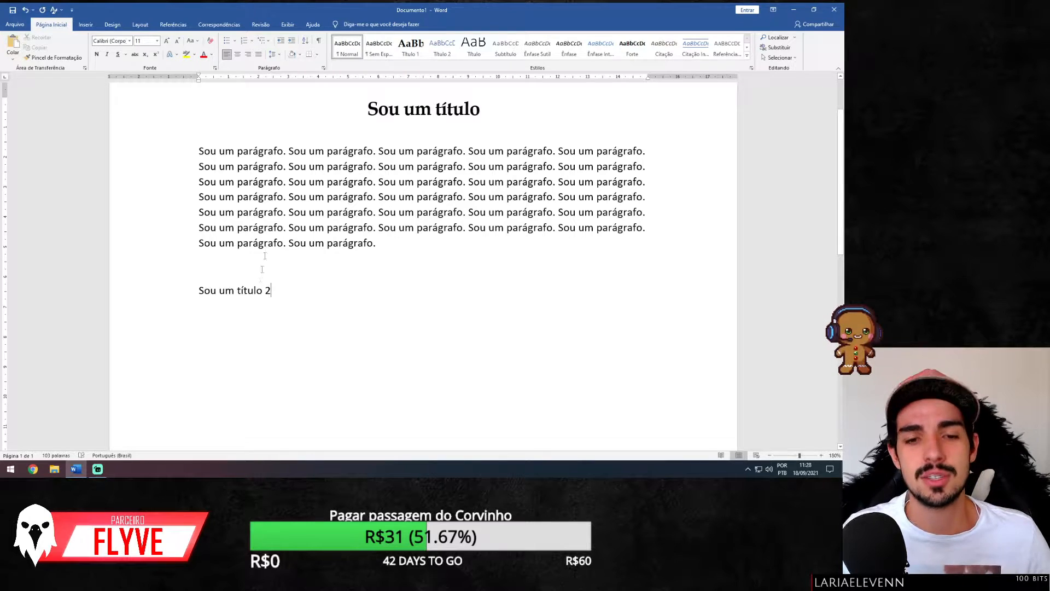
left_click(187, 296)
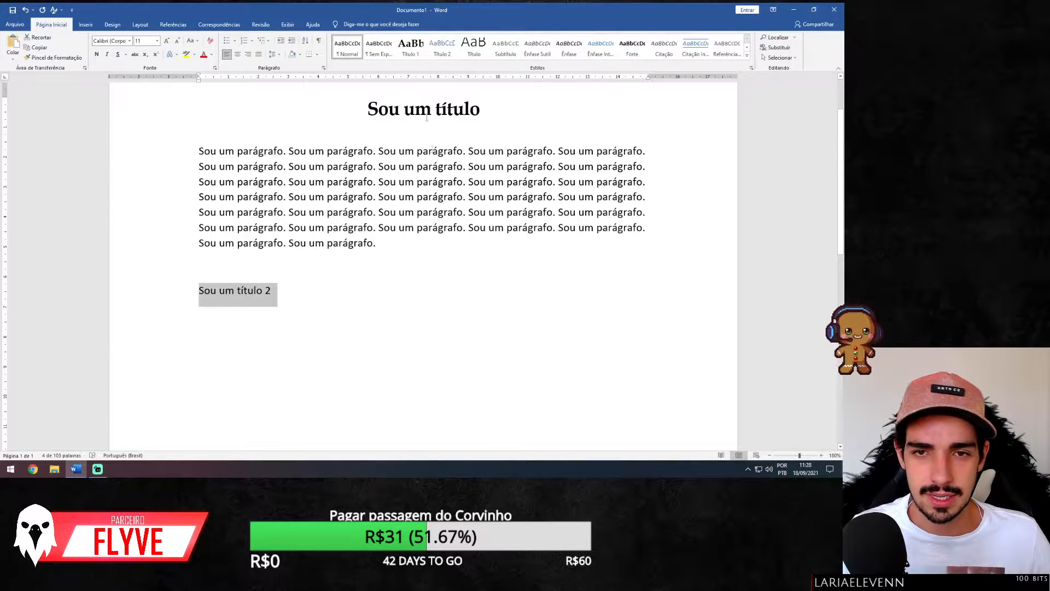
left_click(413, 45)
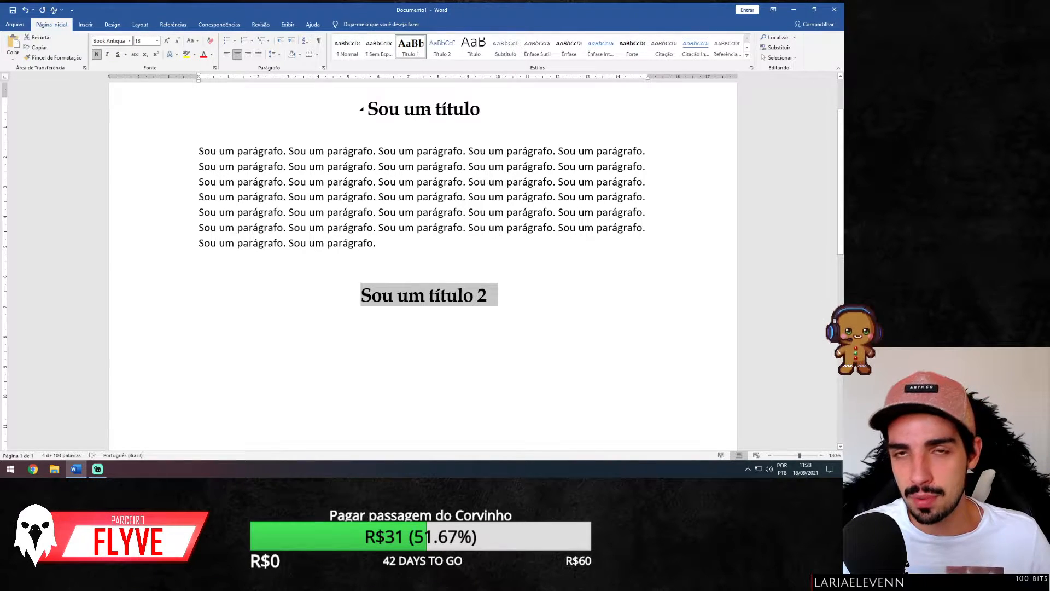
- Insert an empty line above the first heading and place the text cursor on it
left_click(366, 109)
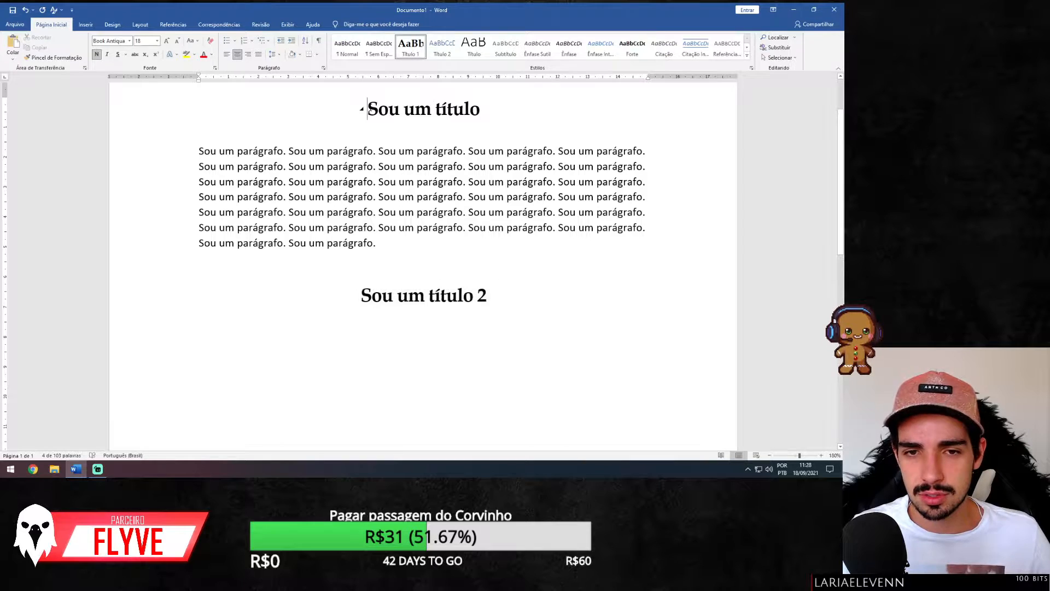
key("Return")
key("Up")
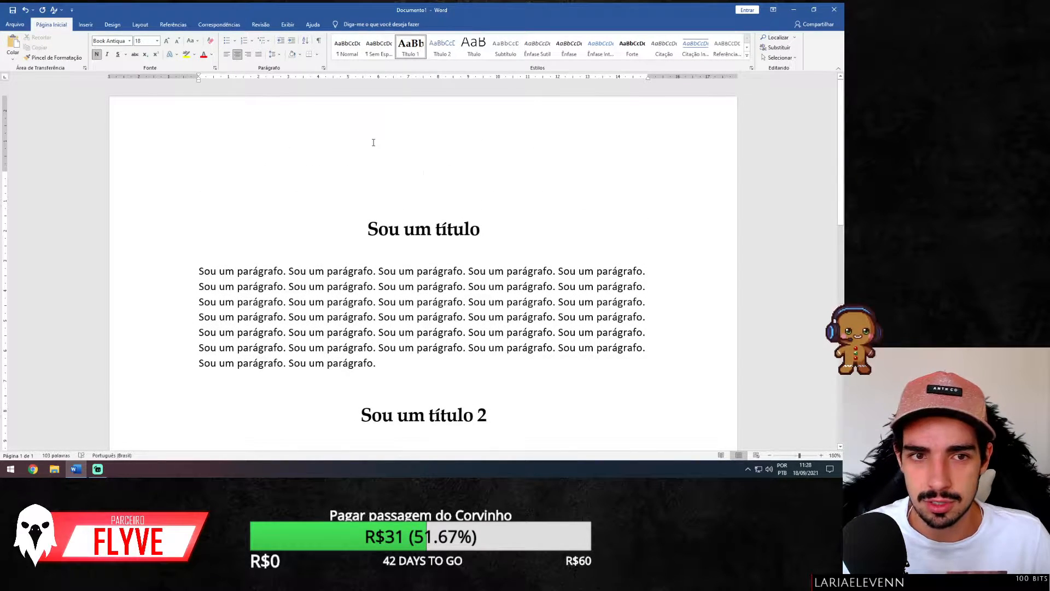
- Insert a table of contents in the Sumário Automático 1 format on the empty line above the first heading
left_click(88, 24)
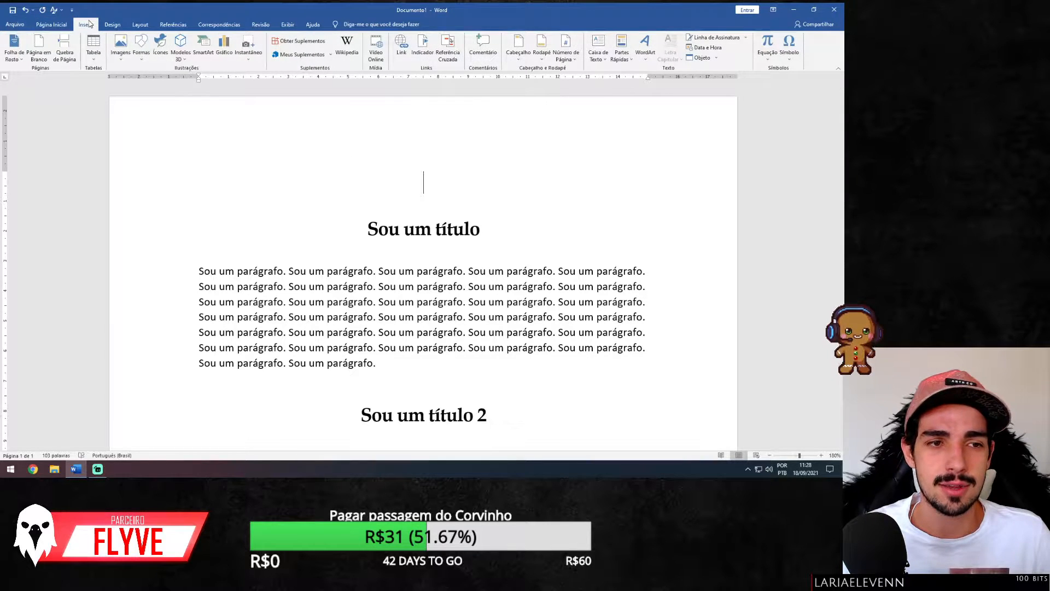
left_click(142, 24)
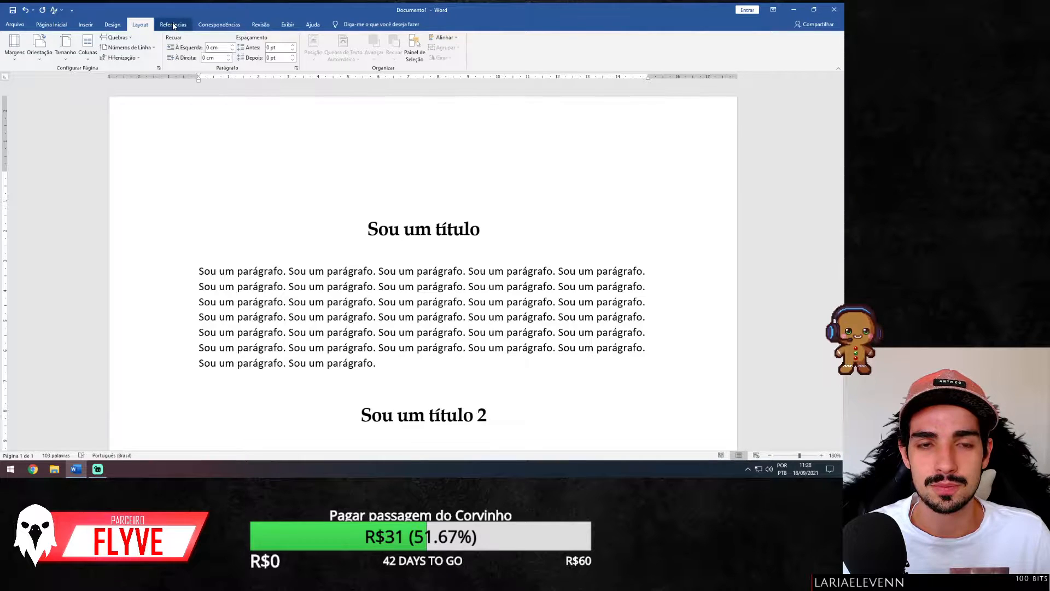
left_click(235, 25)
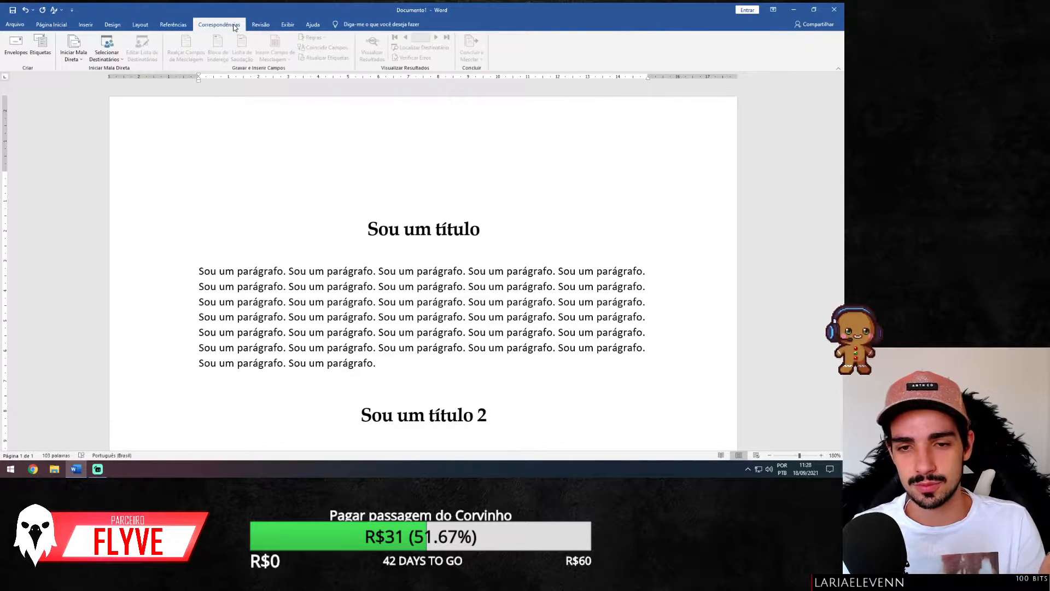
left_click(187, 25)
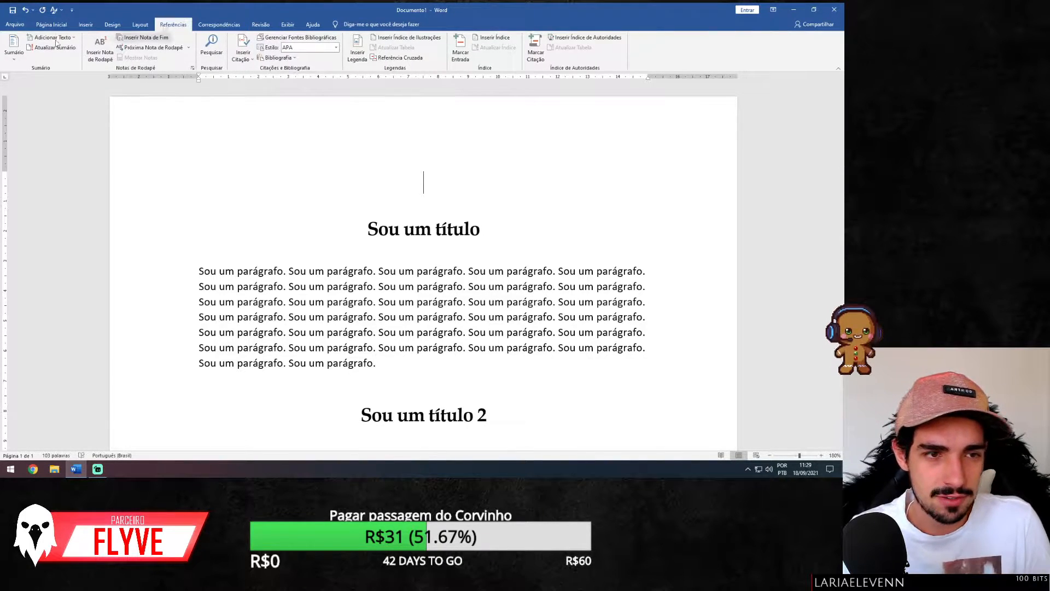
left_click(14, 59)
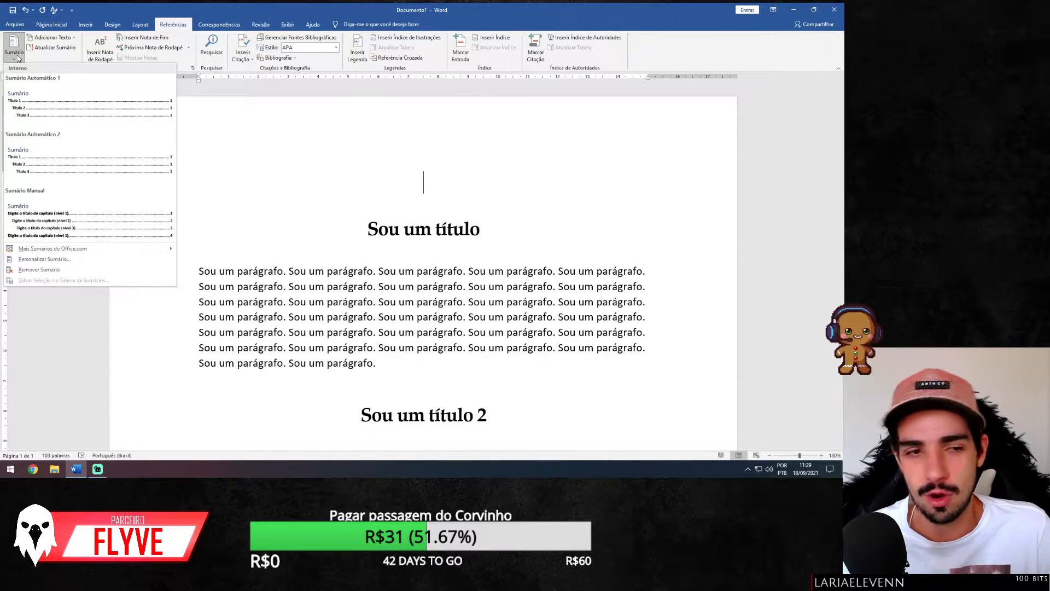
left_click(54, 110)
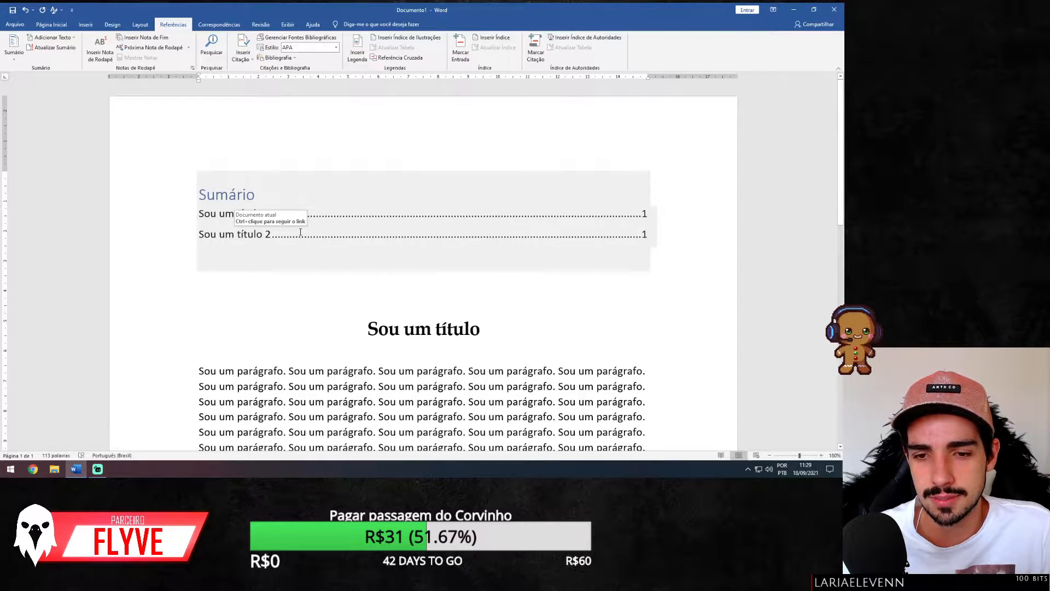
- Review the built-in formats available for the inserted table of contents without changing the current one
left_click(52, 24)
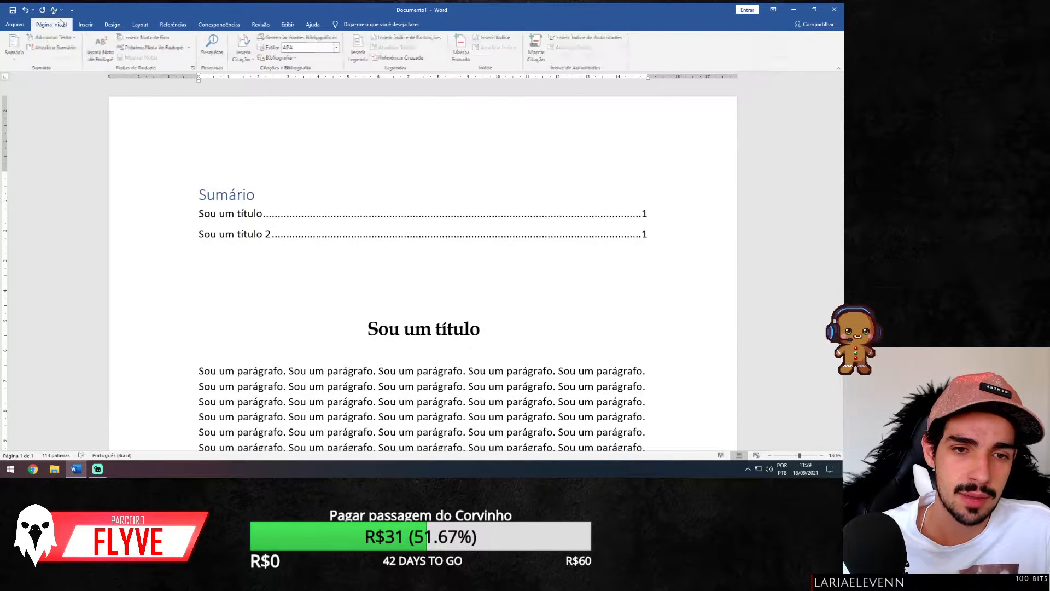
left_click(334, 209)
left_click(288, 175)
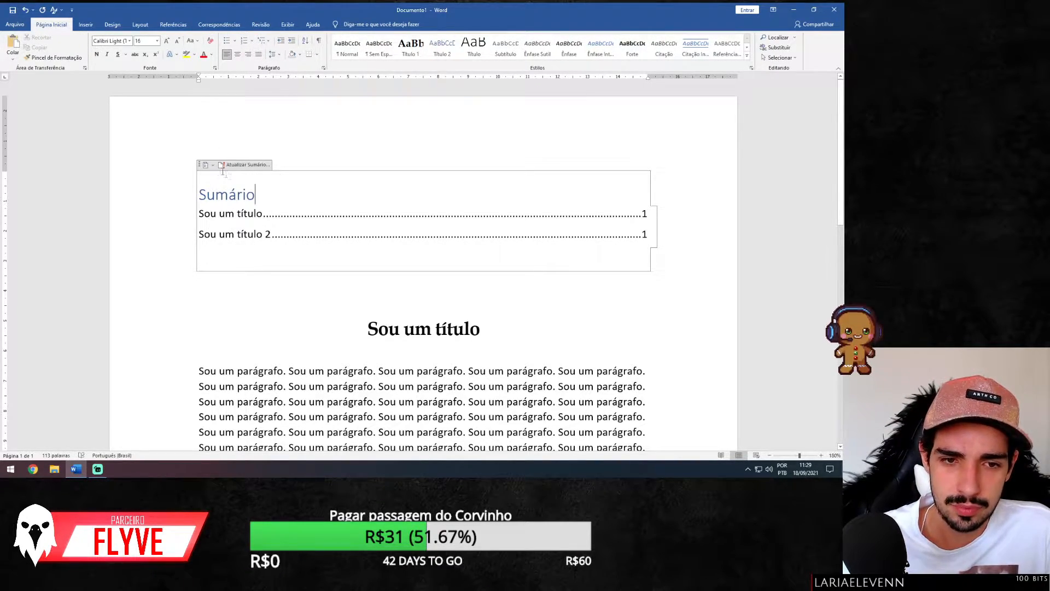
left_click(206, 164)
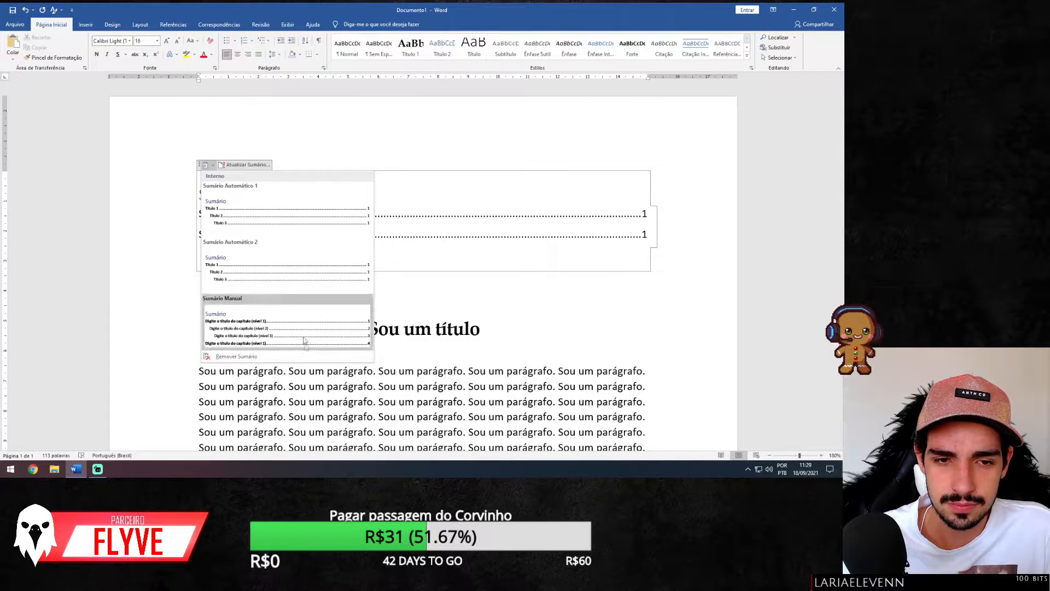
left_click(199, 166)
left_click(199, 166)
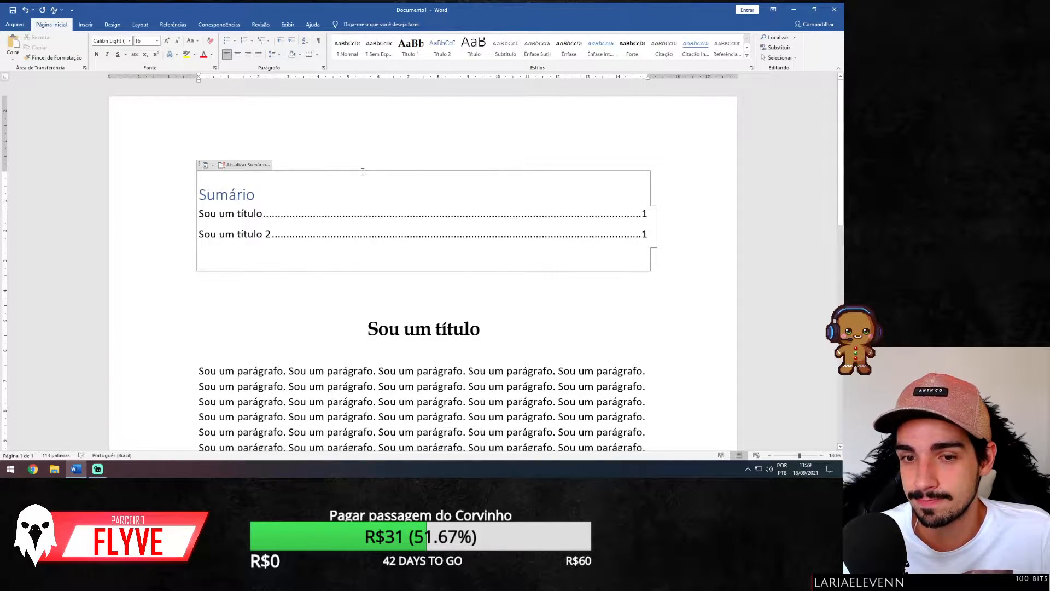
scroll(364, 171, "down", 2)
scroll(308, 193, "up", 1)
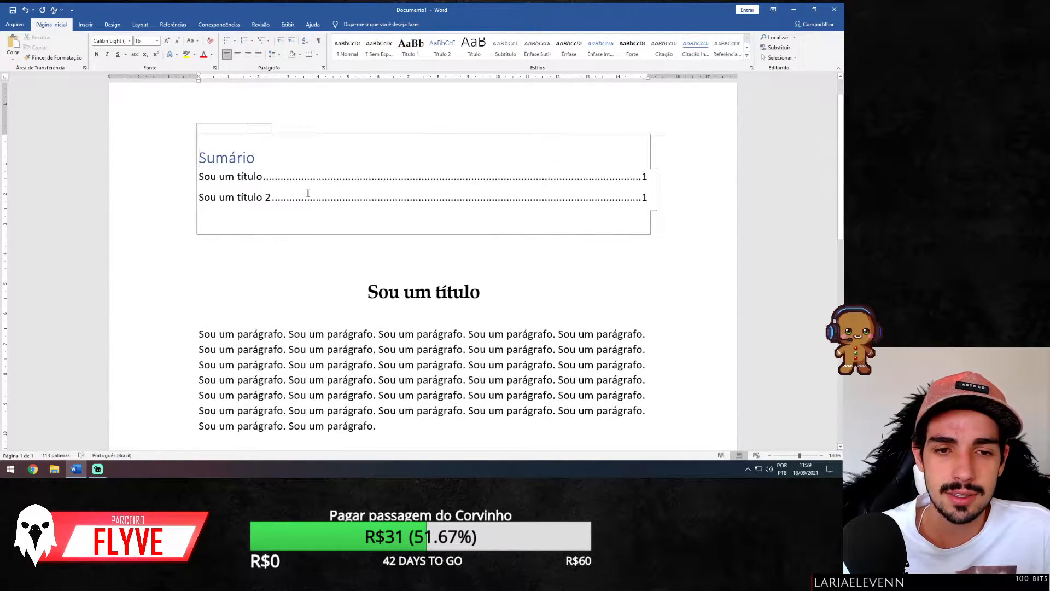
- Review the custom settings for the table of contents and close them without making changes
left_click(219, 24)
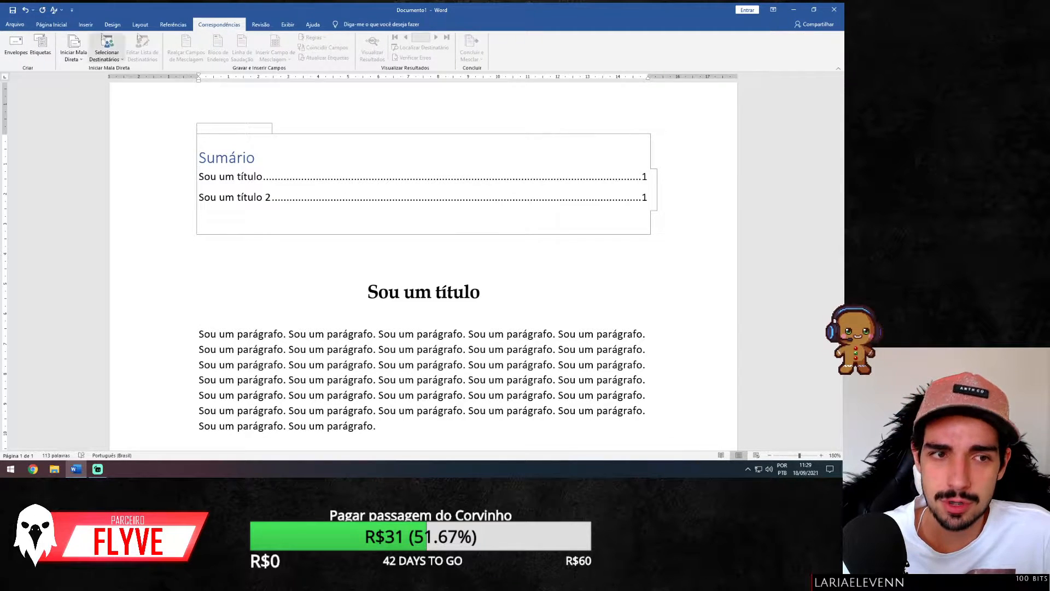
left_click(173, 24)
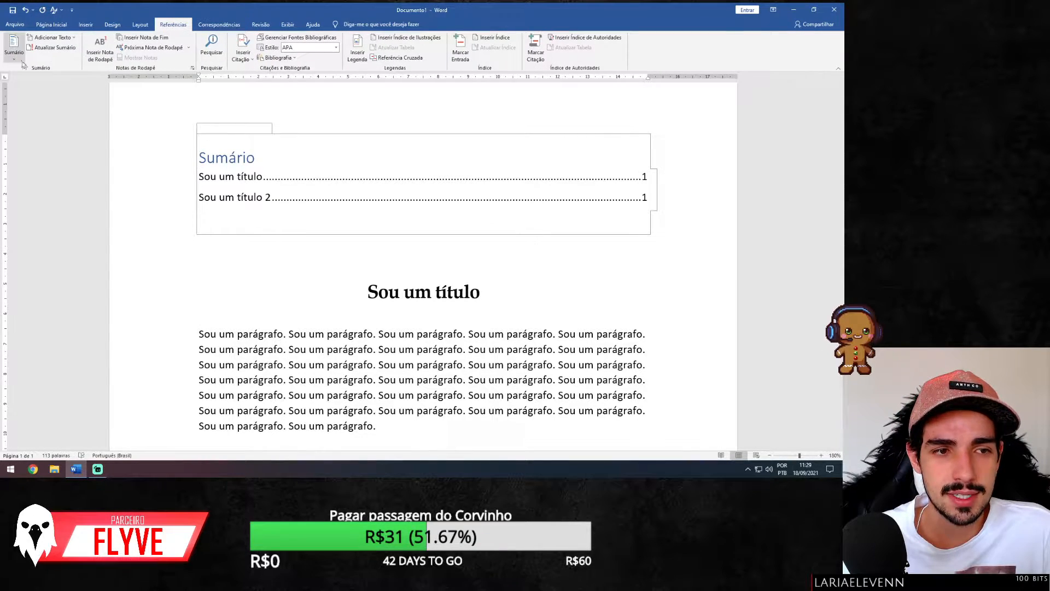
left_click(21, 62)
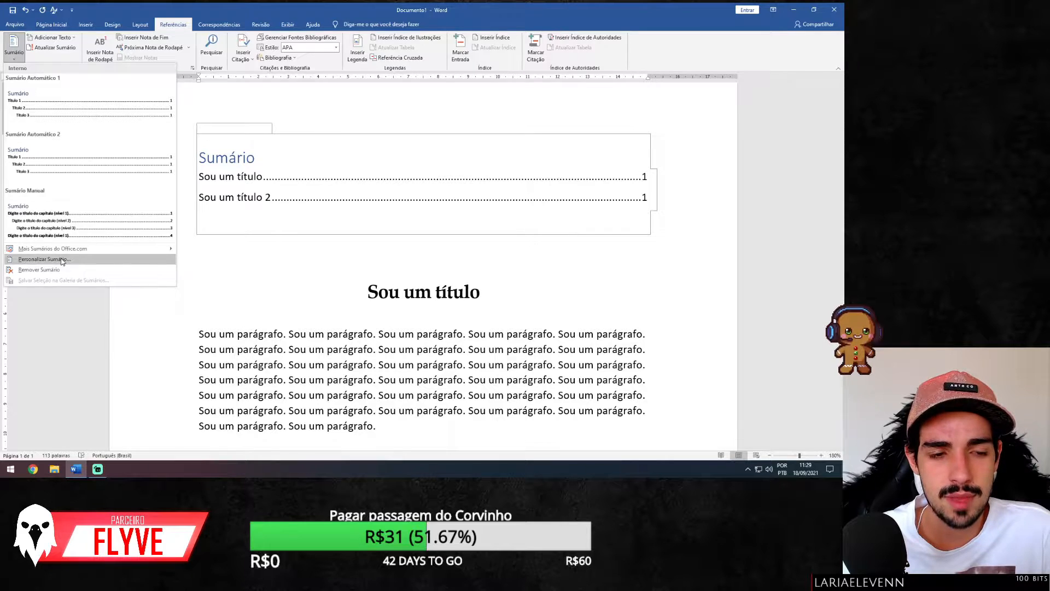
left_click(44, 260)
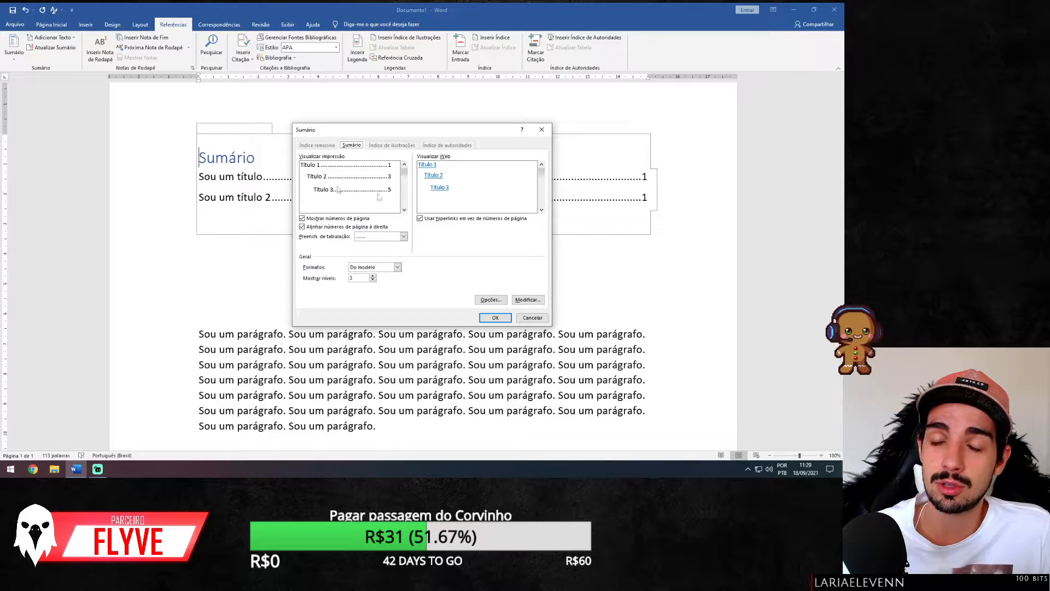
left_click(532, 318)
- Apply the Título 2 style to the "Sou um título 2" heading below the body paragraph
scroll(534, 309, "down", 4)
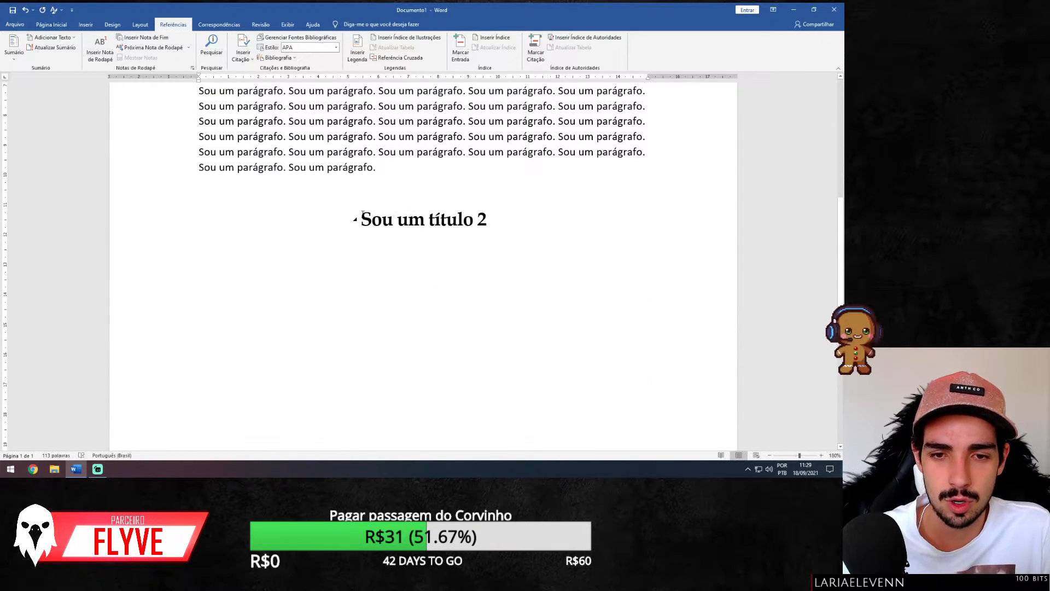
left_click_drag(363, 214, 525, 216)
left_click(52, 24)
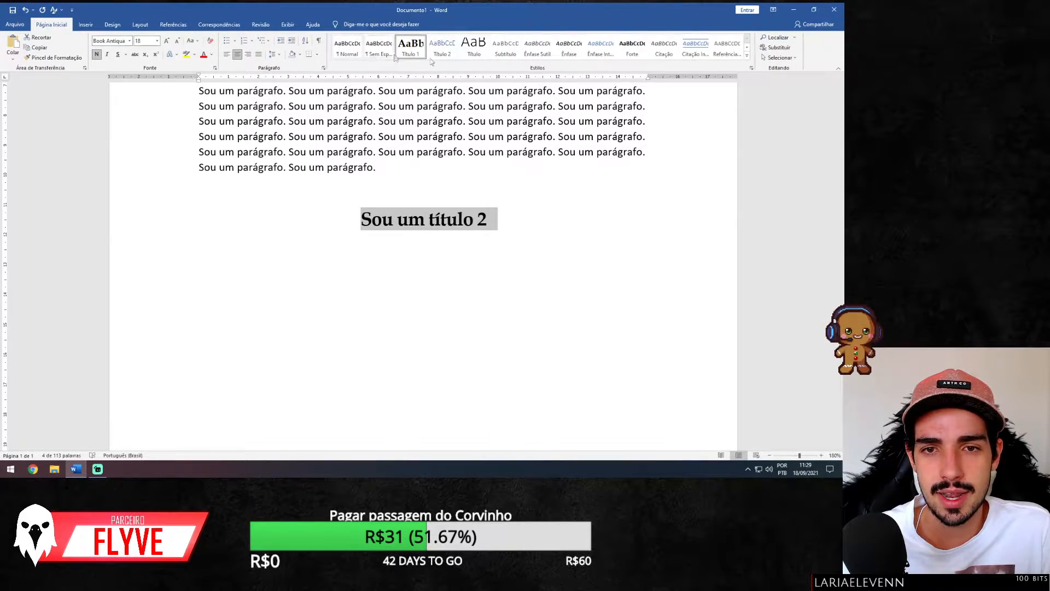
left_click(438, 51)
- Update the table of contents, choosing to refresh the entire index rather than only the page numbers
scroll(488, 183, "up", 5)
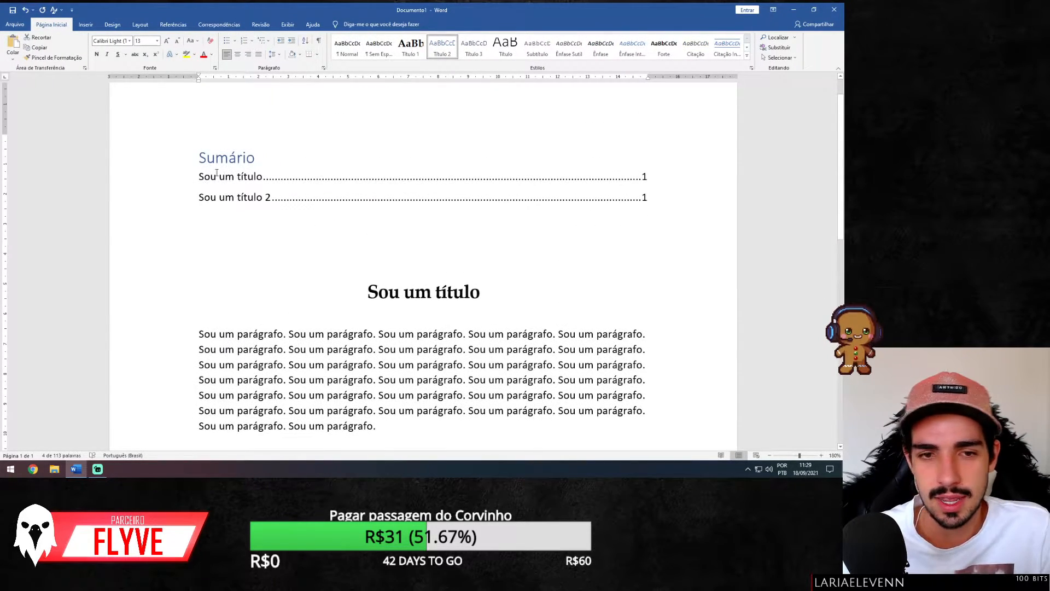
left_click(216, 173)
left_click(245, 127)
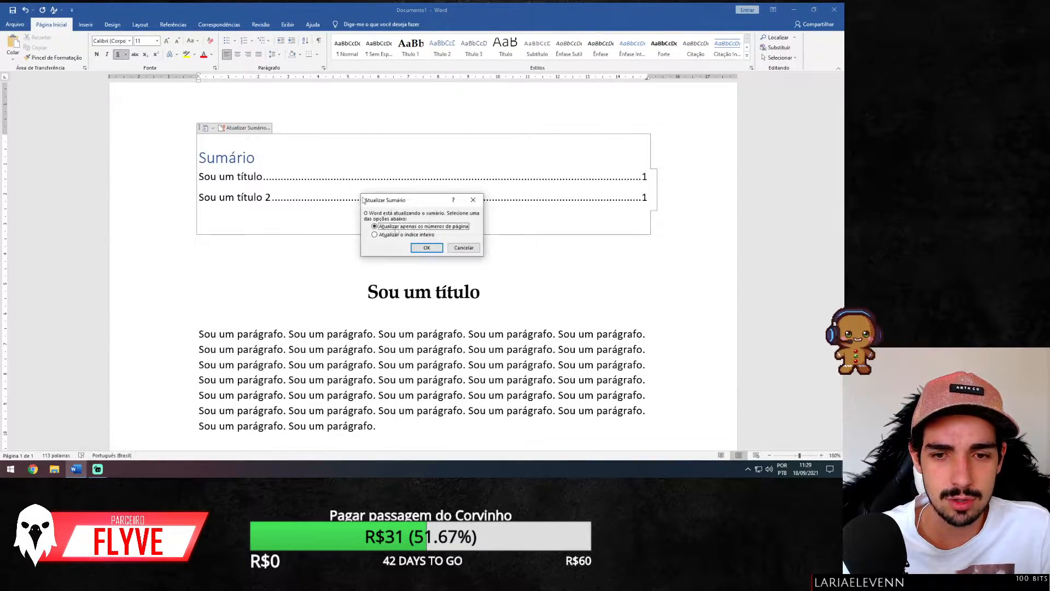
left_click(408, 235)
left_click(426, 247)
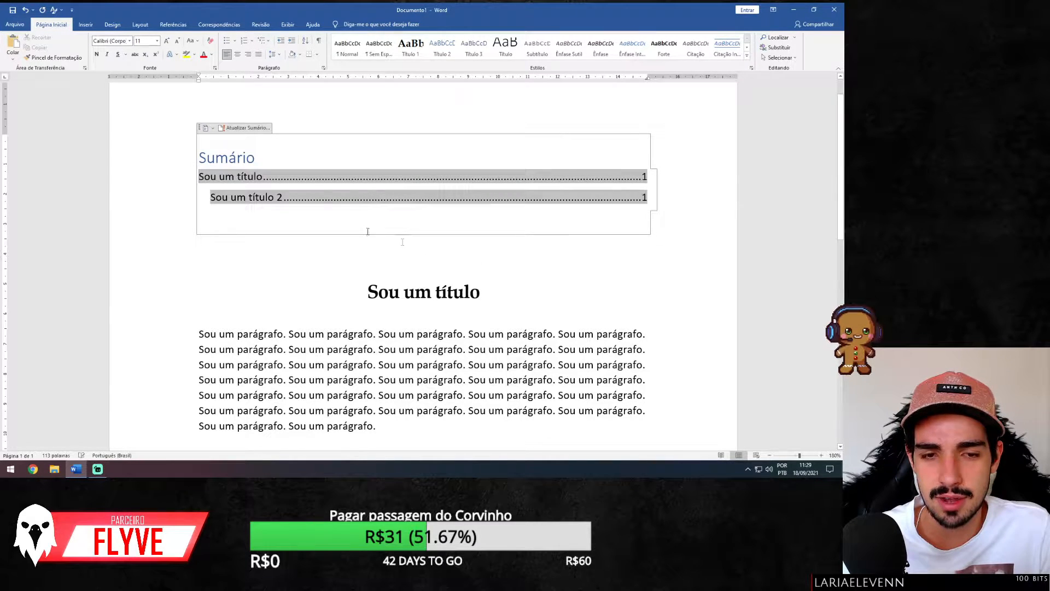
left_click(253, 198)
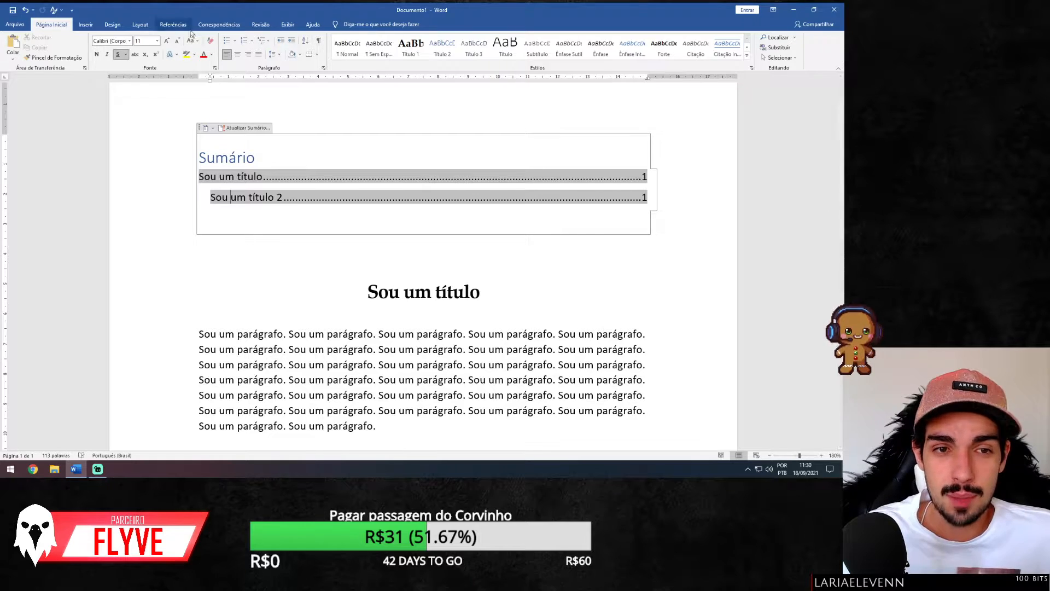
left_click(173, 25)
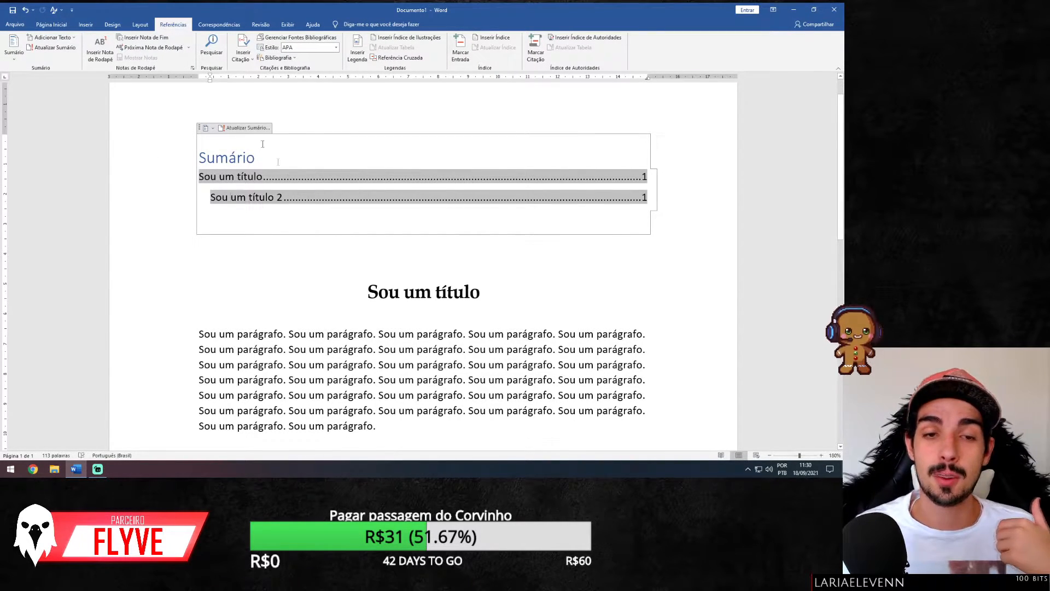
left_click(296, 157)
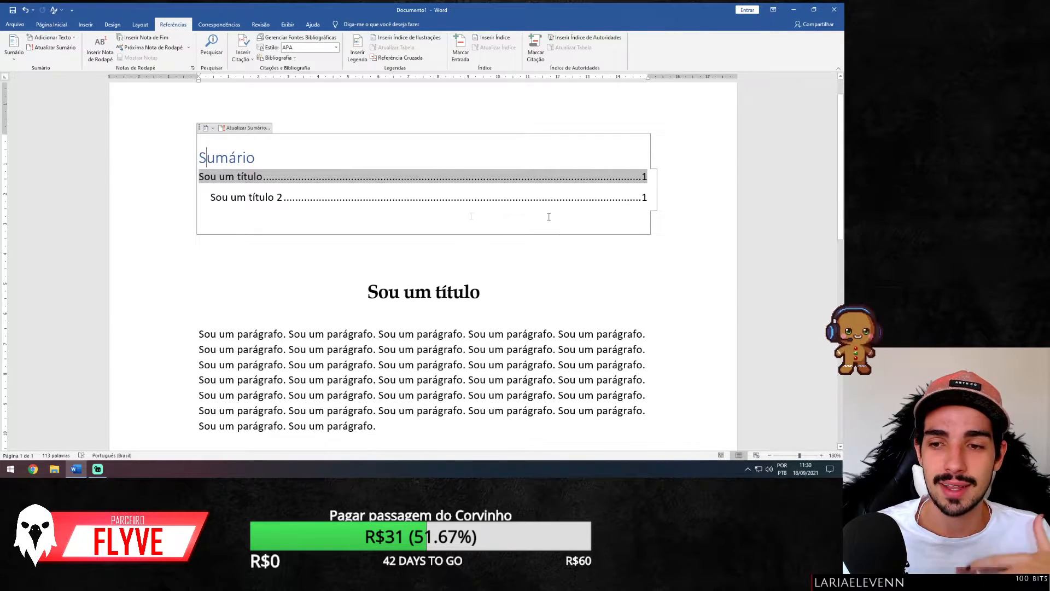
- Reapply the Título 1 style to the "Sou um título 2" heading below the body paragraph
scroll(390, 287, "down", 5)
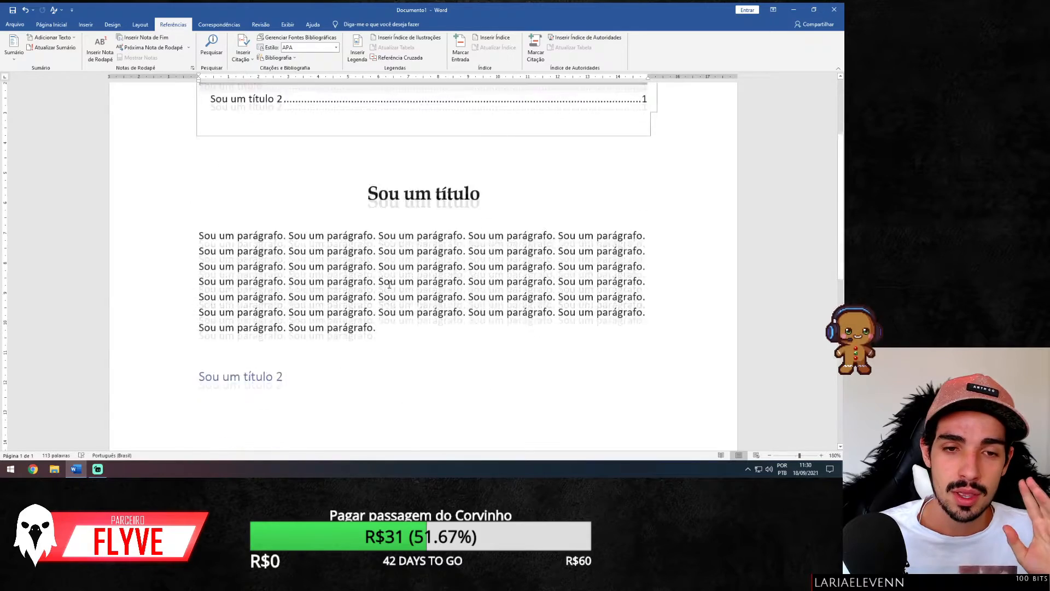
left_click(317, 254)
left_click(304, 222)
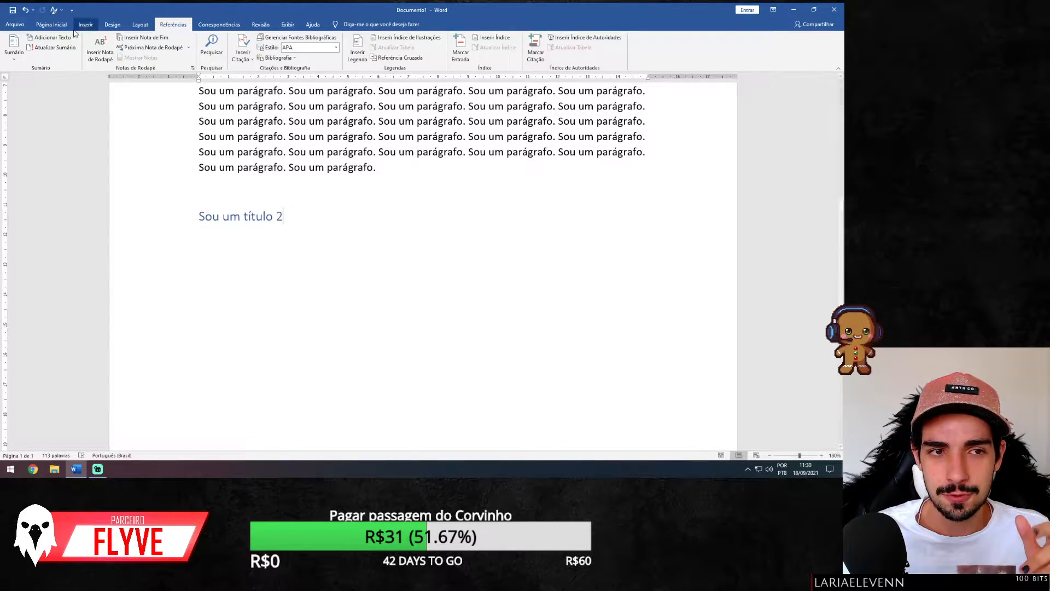
left_click(52, 24)
left_click(416, 52)
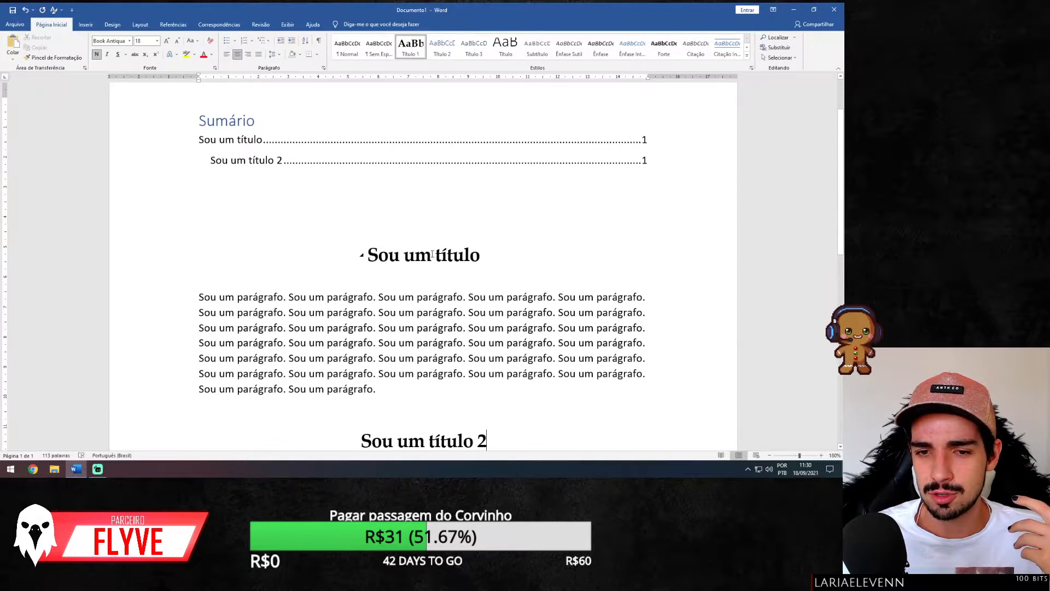
scroll(435, 262, "up", 2)
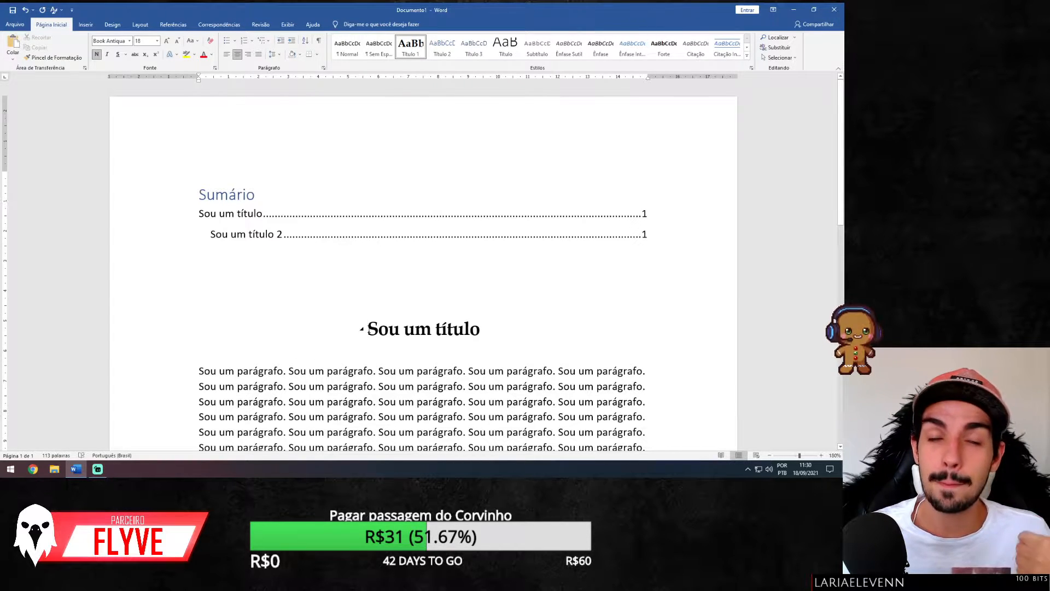
- Insert a Próxima Página section break before the "Sou um título" heading so it starts on a new page
scroll(366, 319, "down", 2)
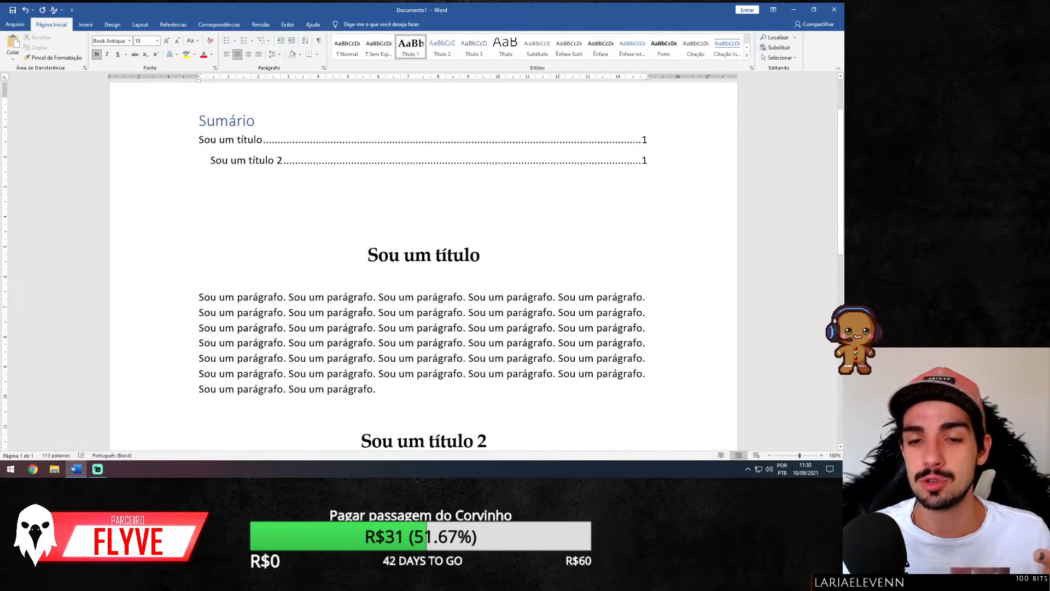
left_click(141, 25)
left_click(125, 37)
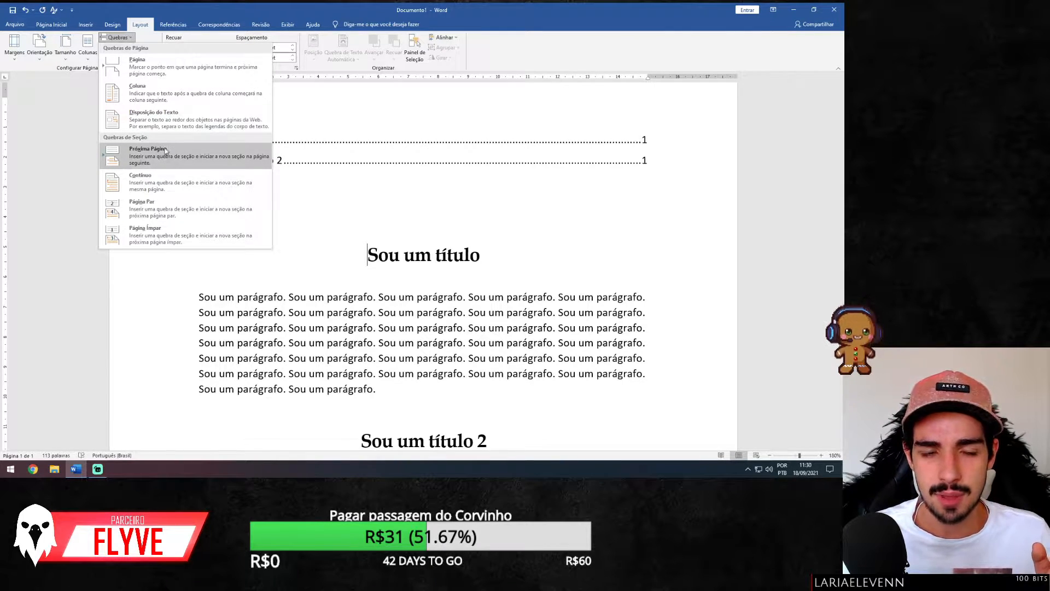
left_click(263, 184)
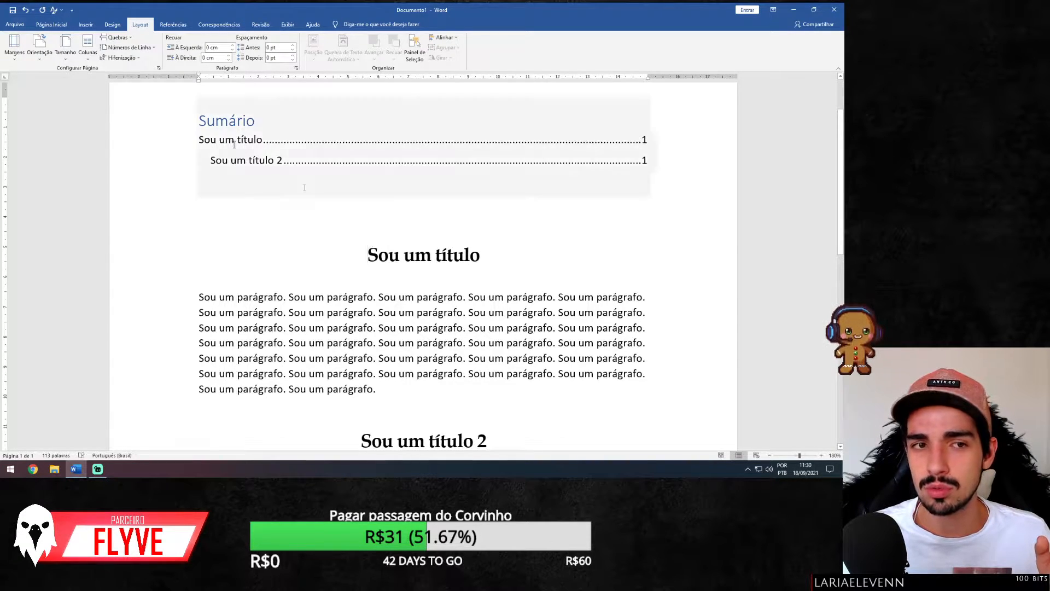
left_click(104, 36)
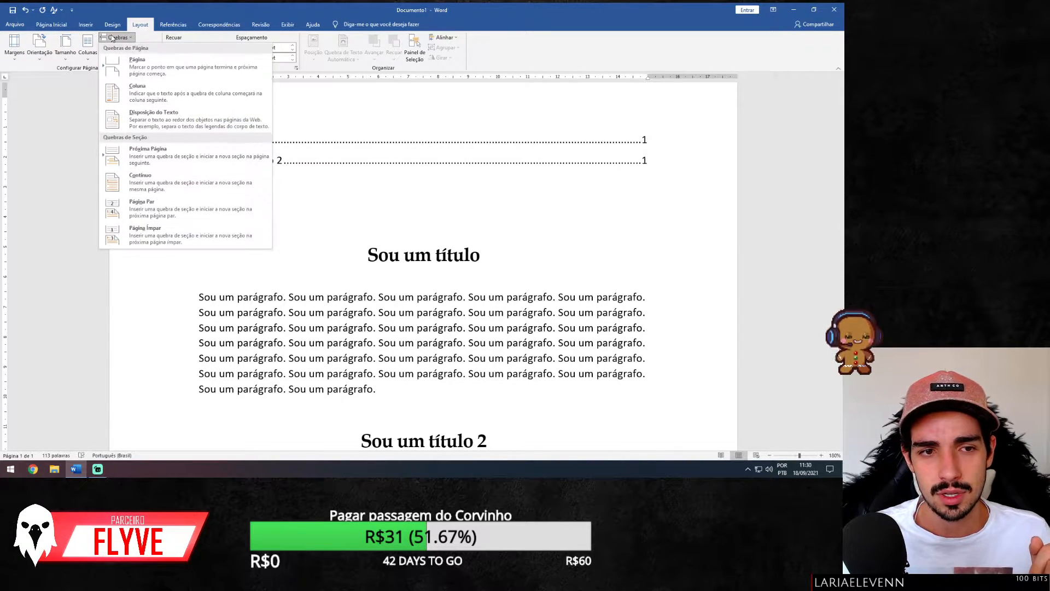
left_click(167, 160)
scroll(169, 167, "down", 5)
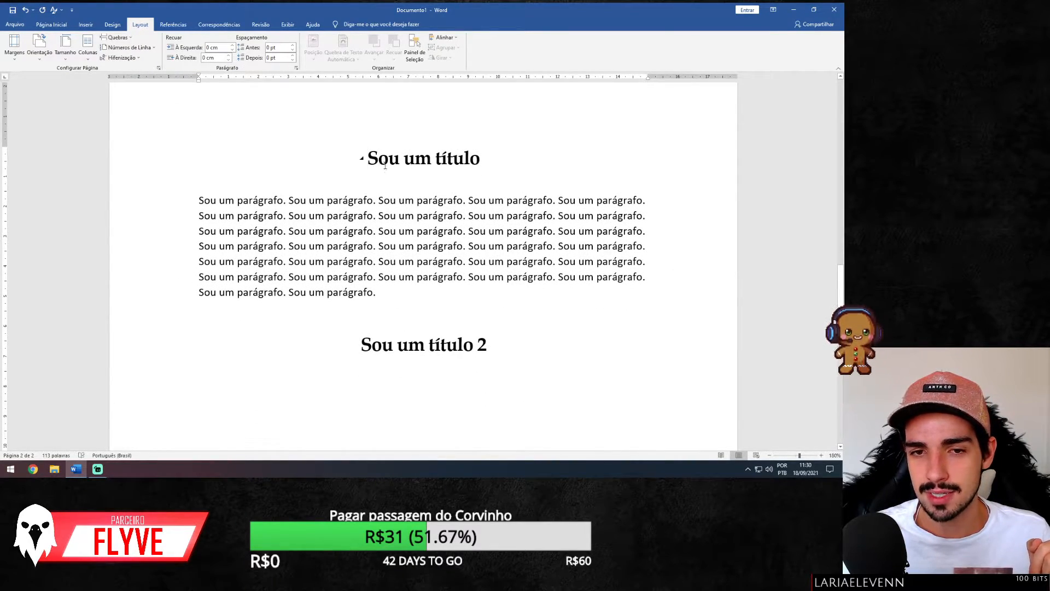
scroll(342, 220, "up", 6)
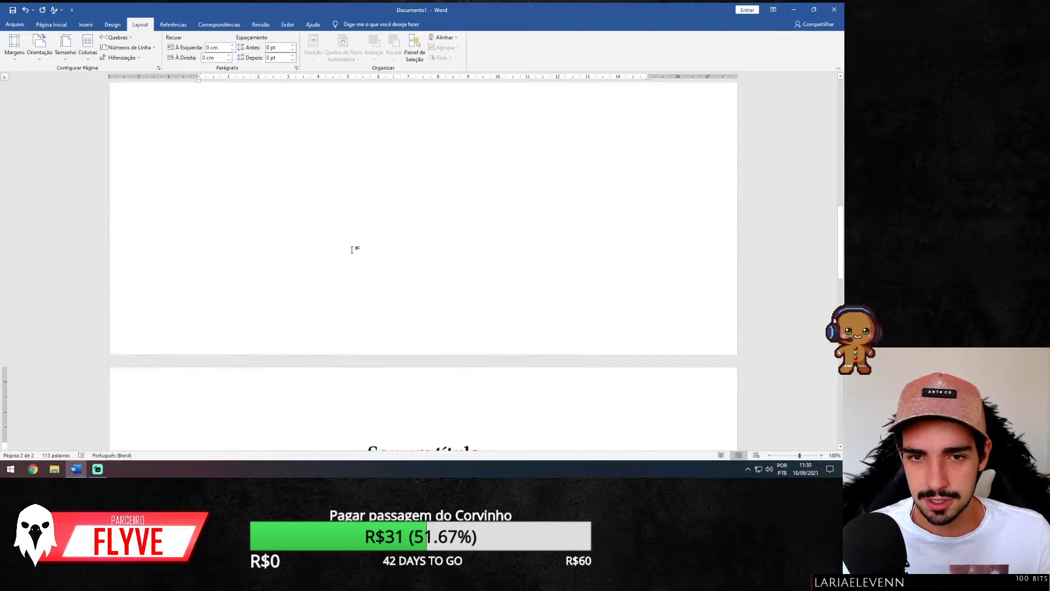
scroll(429, 222, "up", 5)
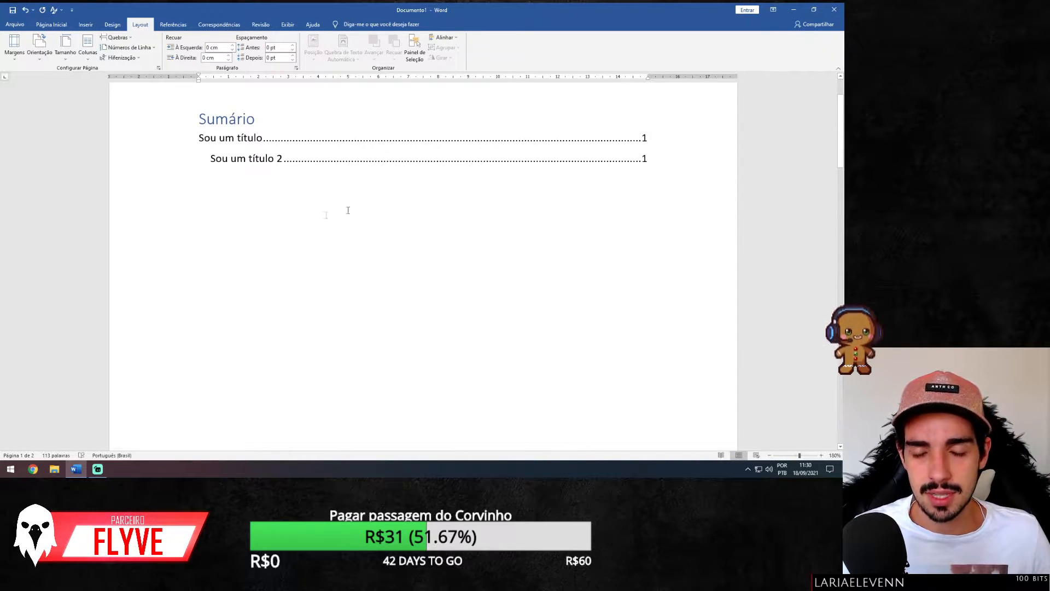
- Insert a Próxima Página section break before the "Sou um título 2" heading to move it onto its own page
scroll(348, 210, "down", 10)
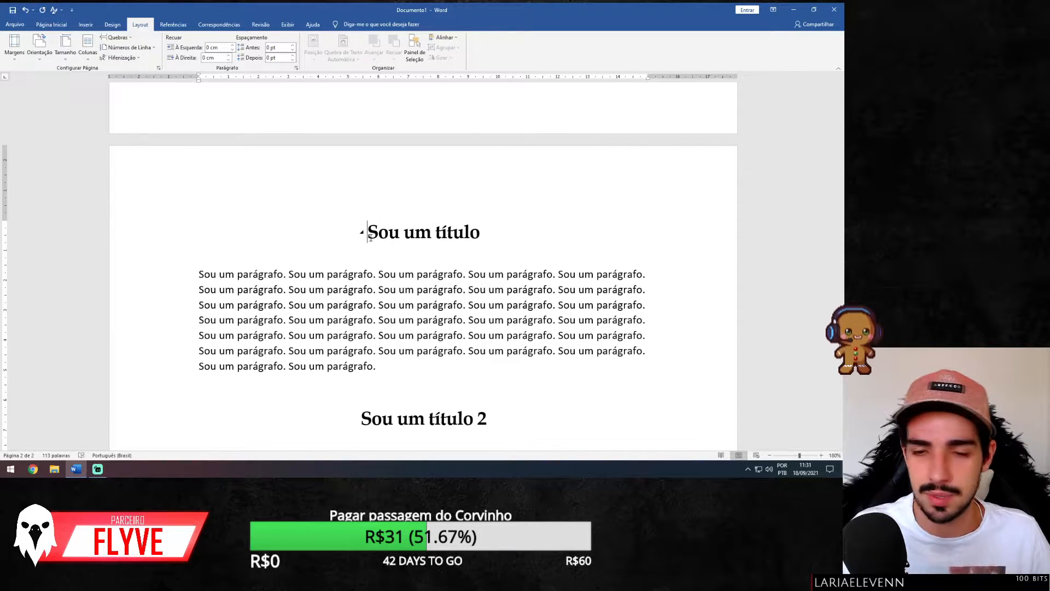
scroll(370, 237, "down", 3)
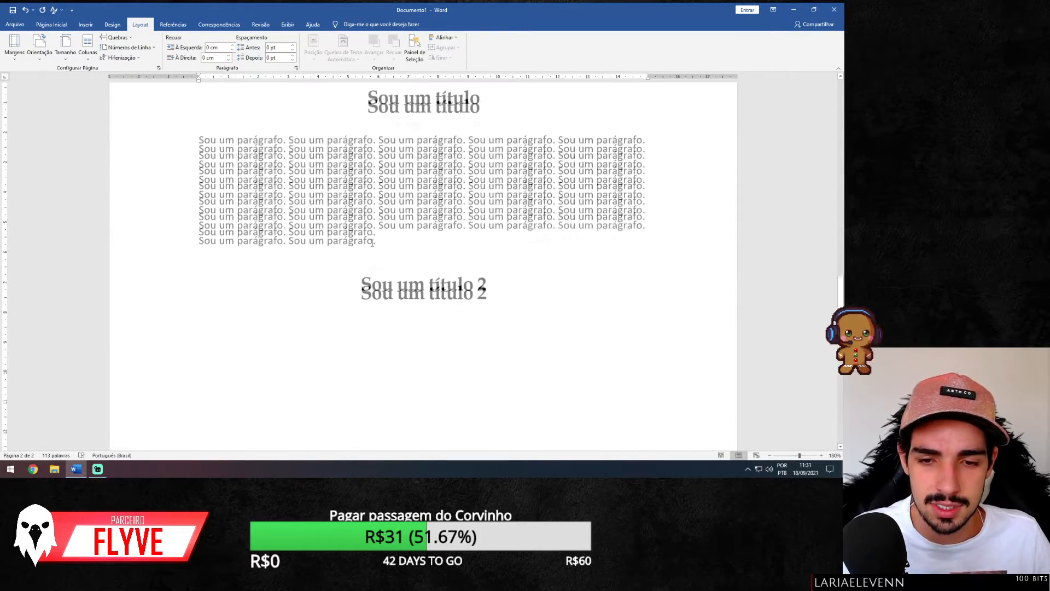
left_click(117, 38)
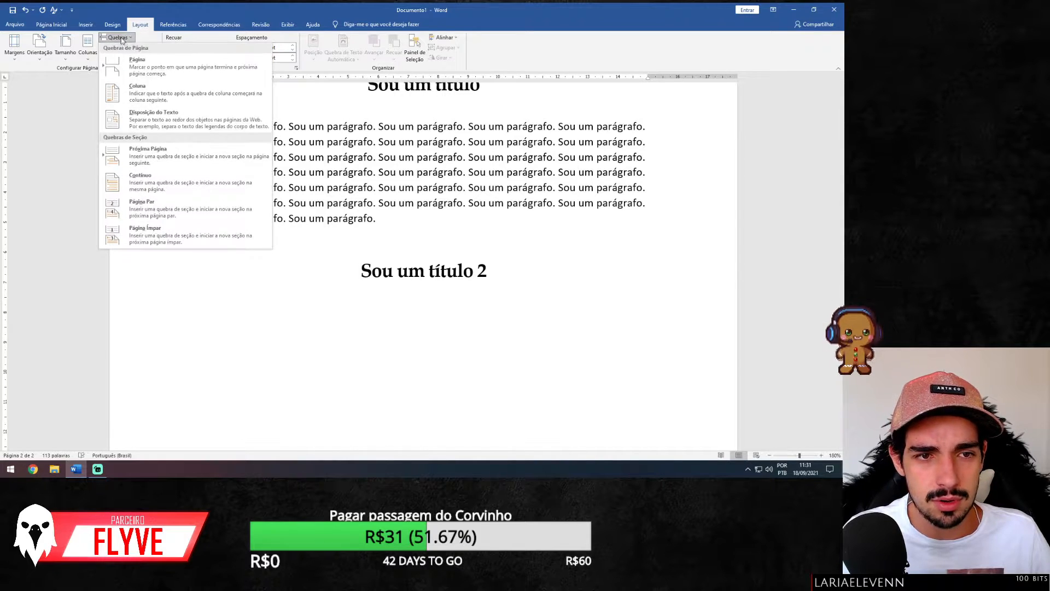
left_click(168, 159)
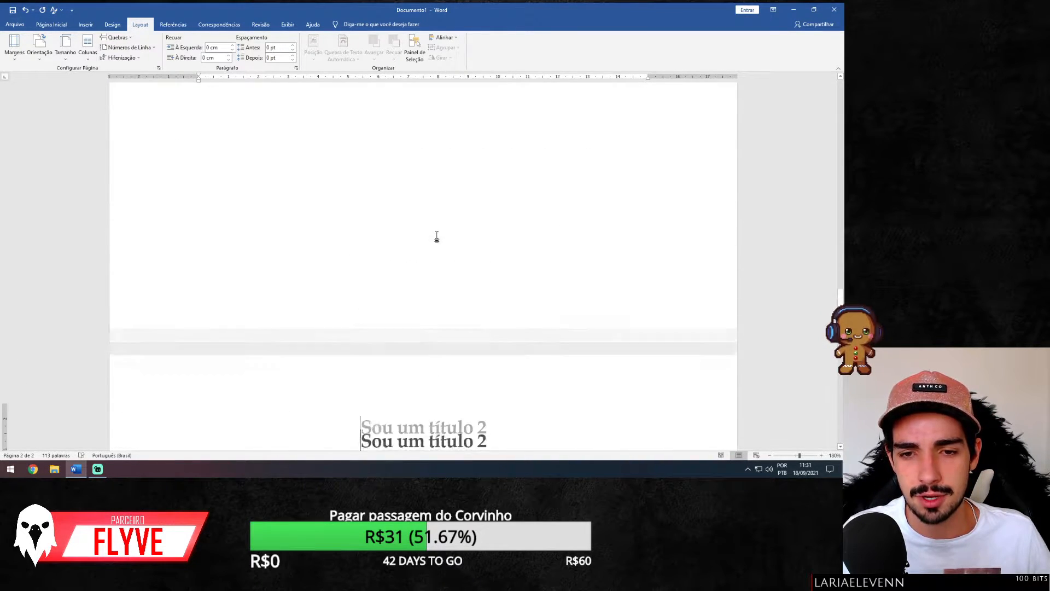
scroll(436, 245, "up", 15)
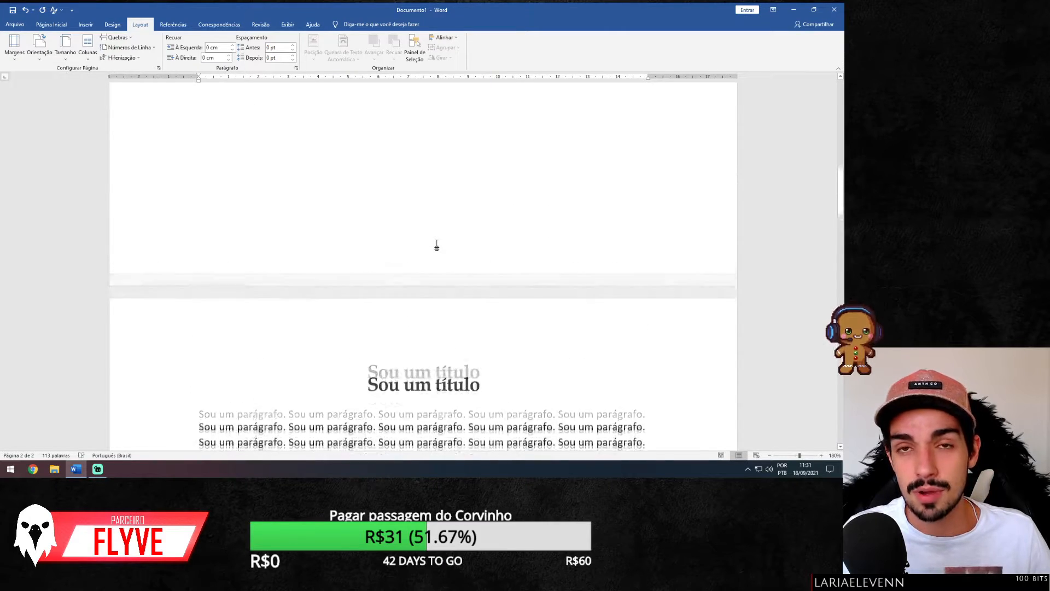
scroll(436, 245, "up", 5)
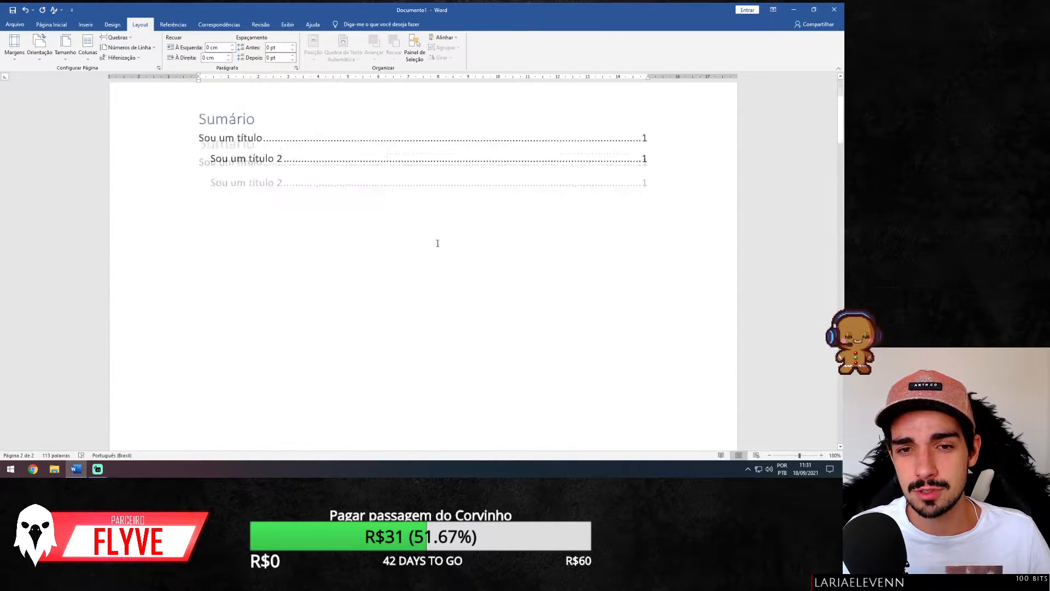
left_click(61, 27)
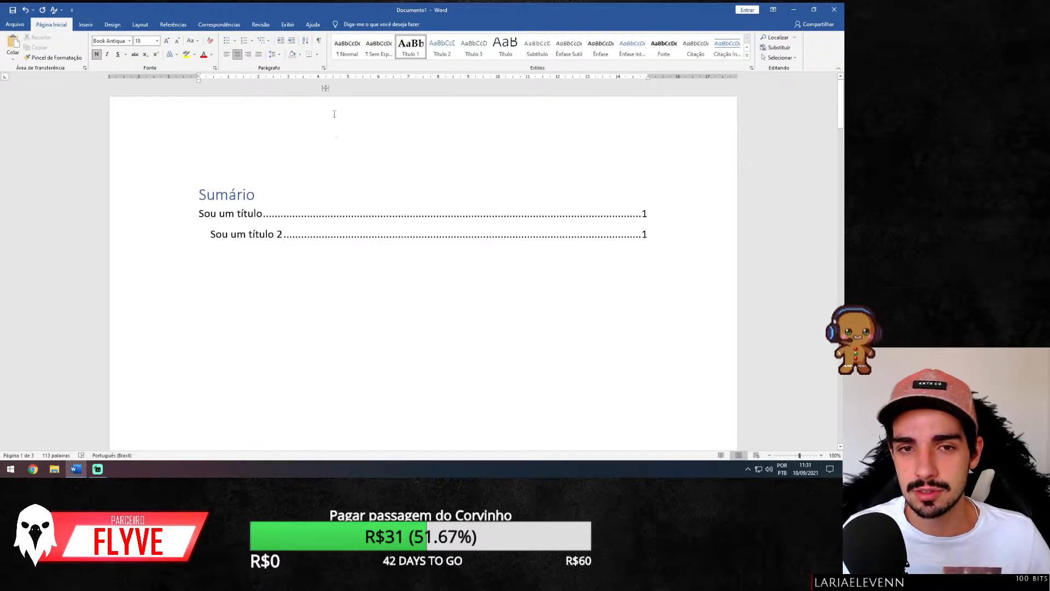
- Show the formatting marks and delete the two empty paragraphs between the table of contents and its section break
left_click(319, 41)
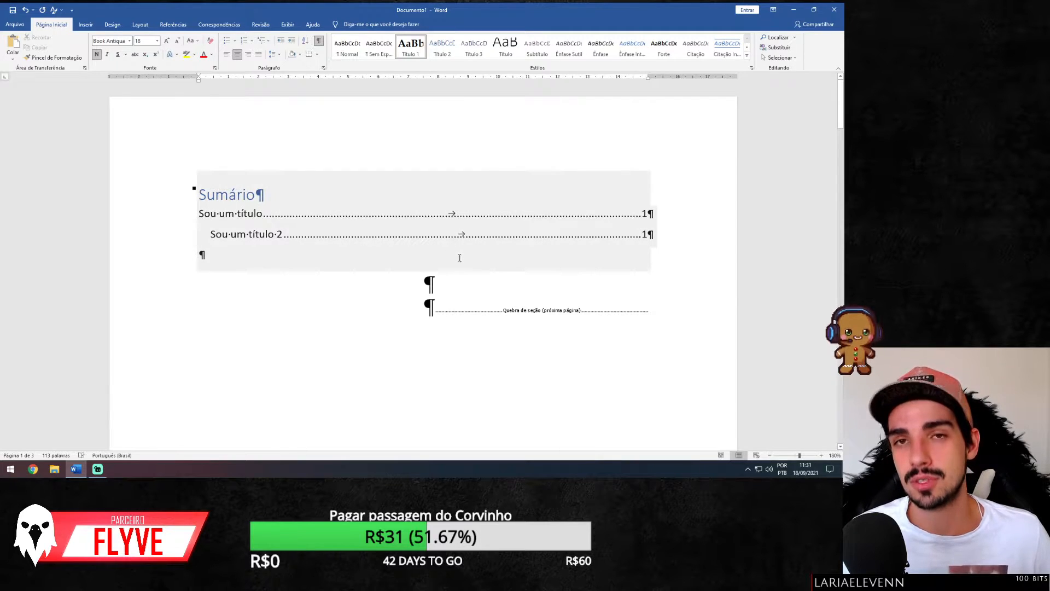
left_click_drag(434, 282, 436, 311)
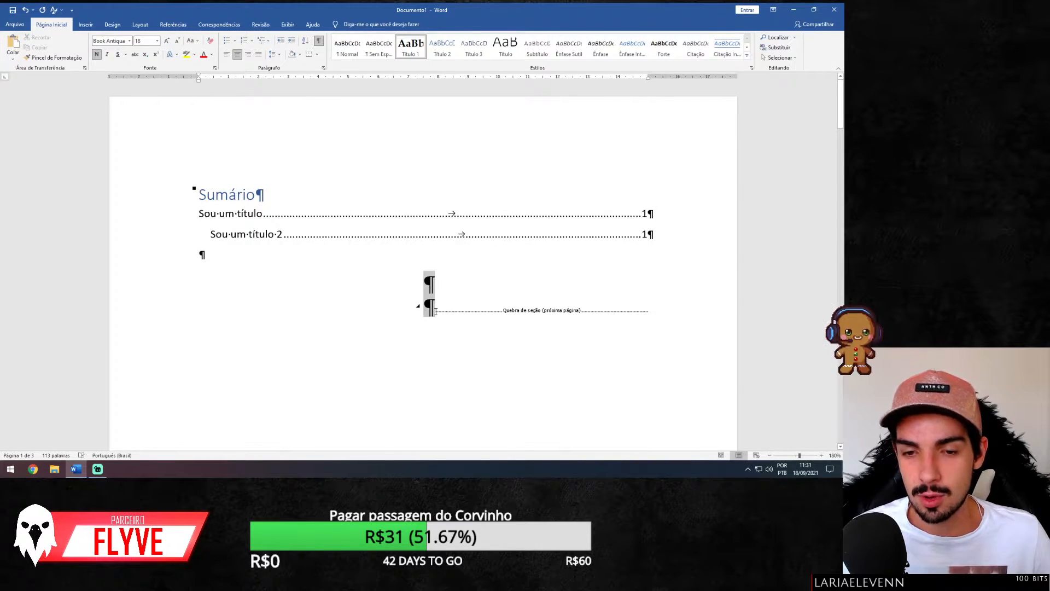
left_click(433, 288)
key("Delete")
key("BackSpace")
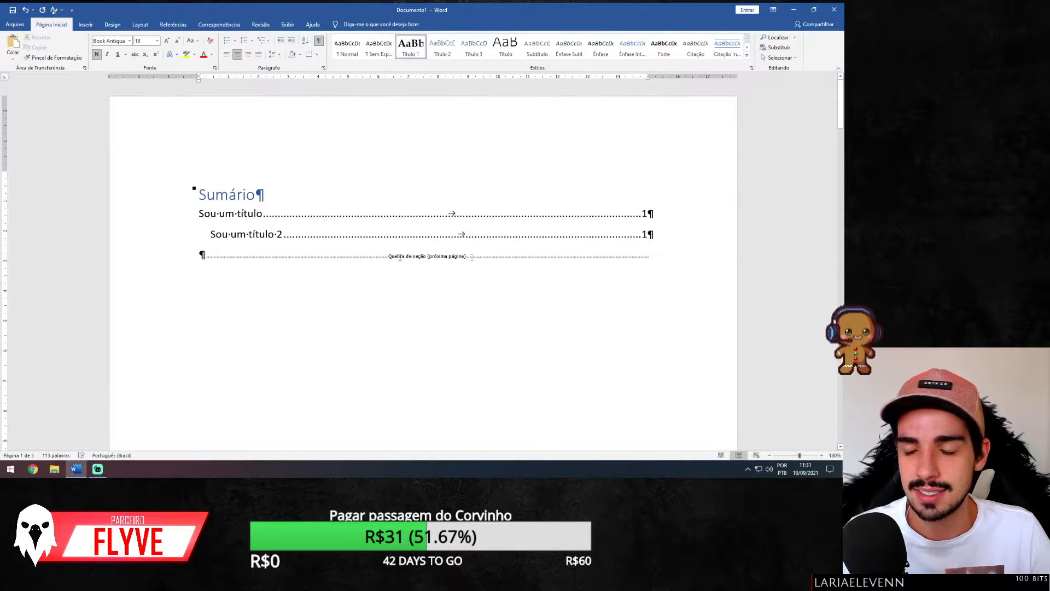
- Insert extra spaces before the third sentence of the body paragraph and delete them again
scroll(427, 270, "down", 15)
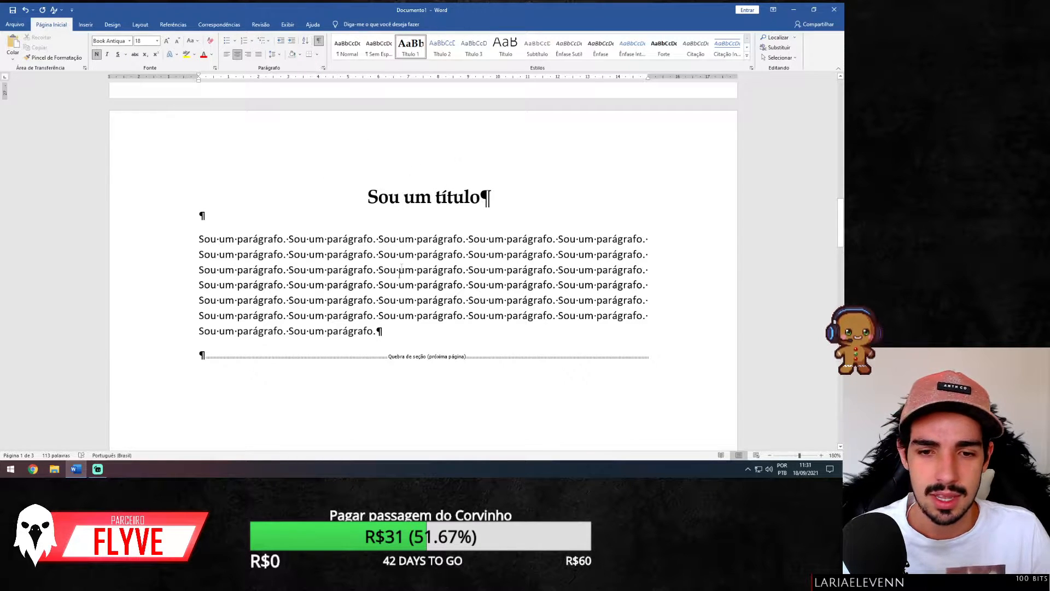
left_click(377, 240)
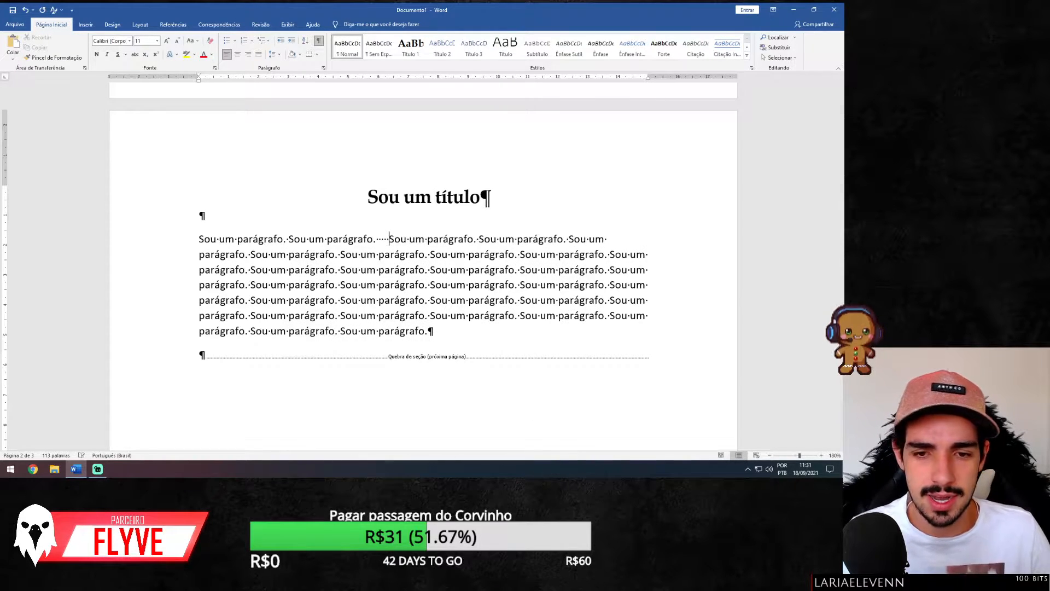
key("BackSpace")
key("BackSpace")
key("BackSpace")
key("BackSpace")
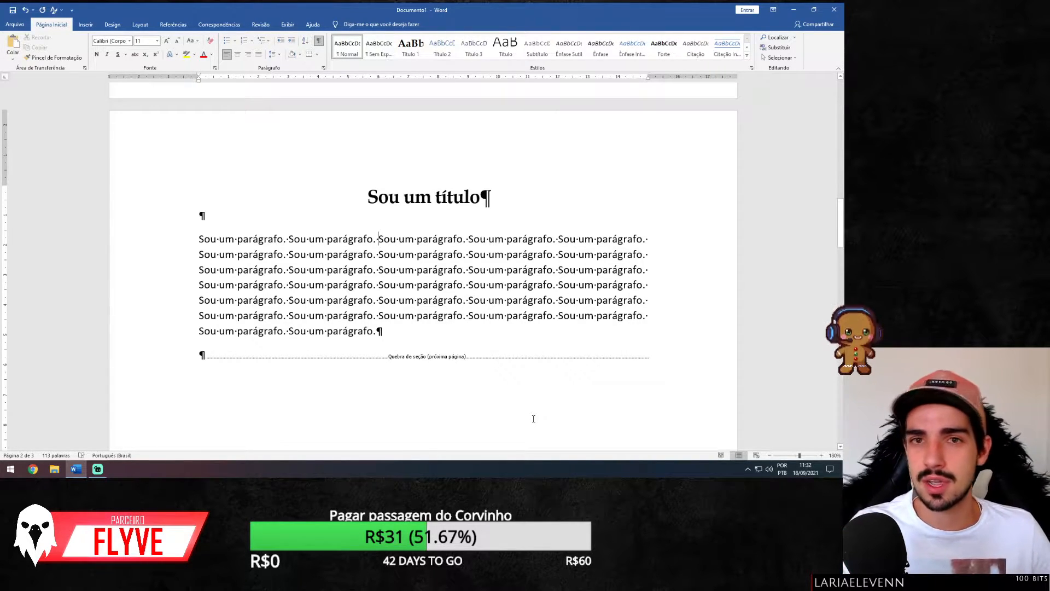
- Indent the body paragraph's first line, convert the automatic indent to a tab character, and remove it
left_click(190, 244)
key("Tab")
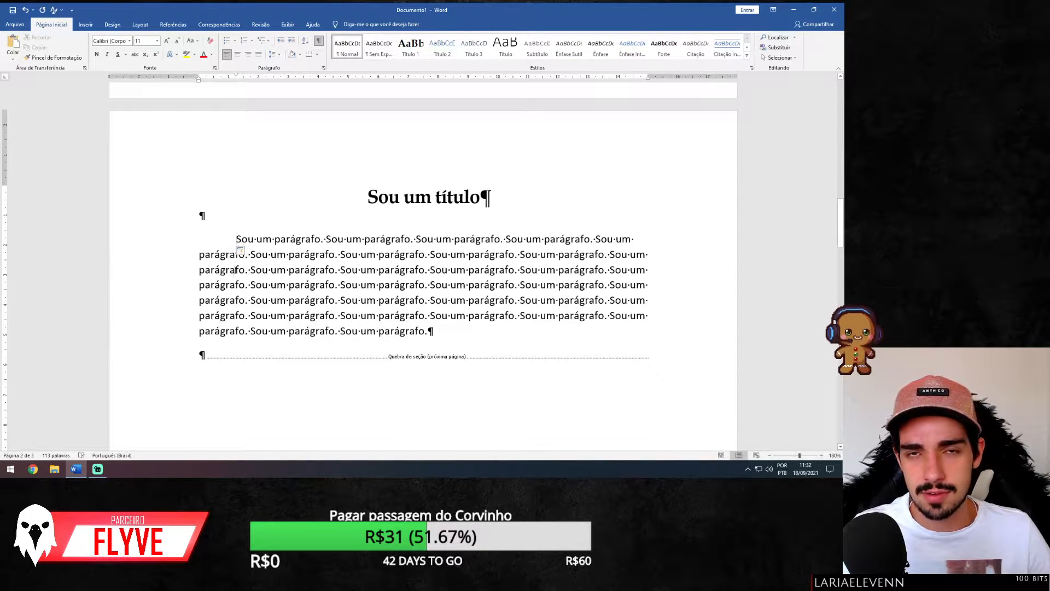
left_click(244, 252)
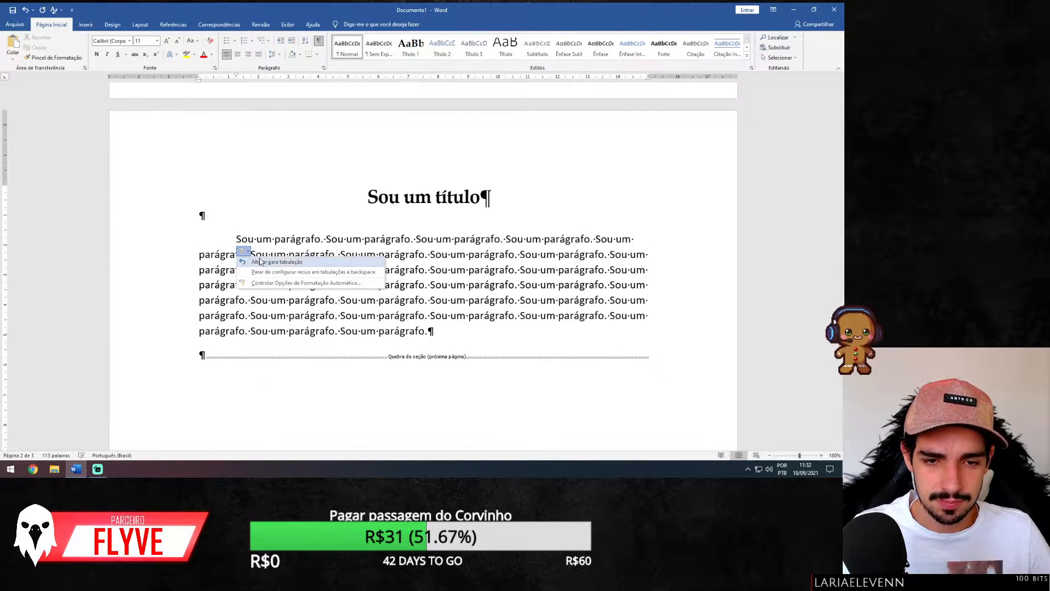
left_click(276, 262)
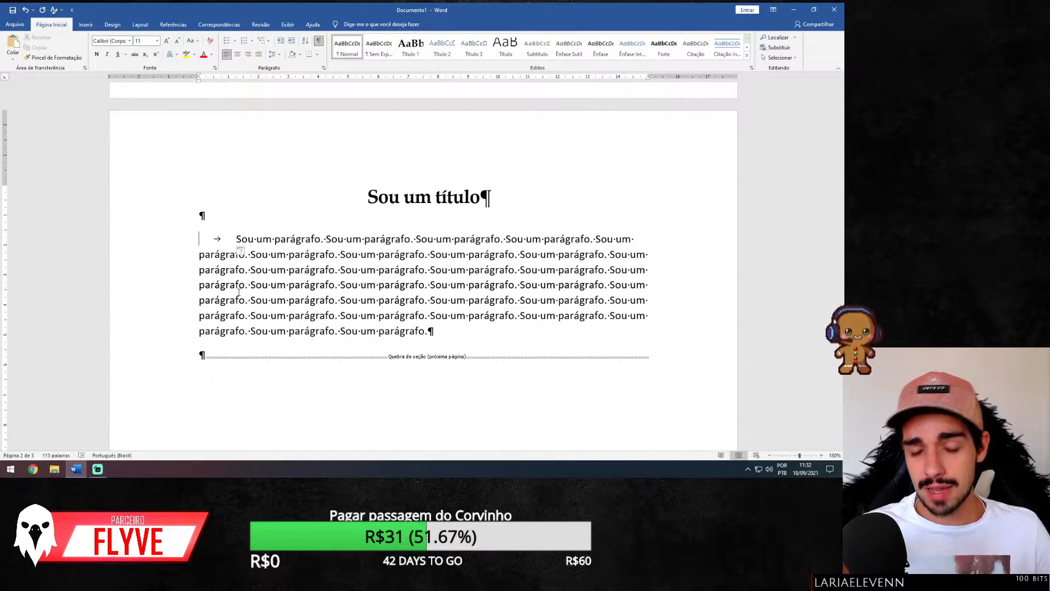
key("BackSpace")
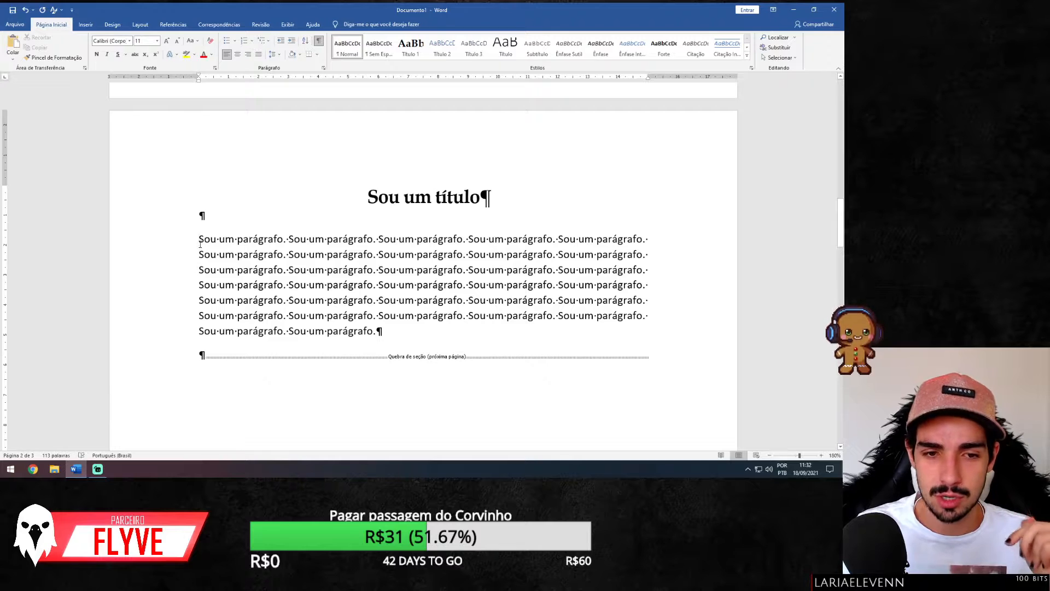
- Give the body paragraph under "Sou um título" a Primeira linha special indent of 1,25 cm
left_click_drag(199, 239, 419, 340)
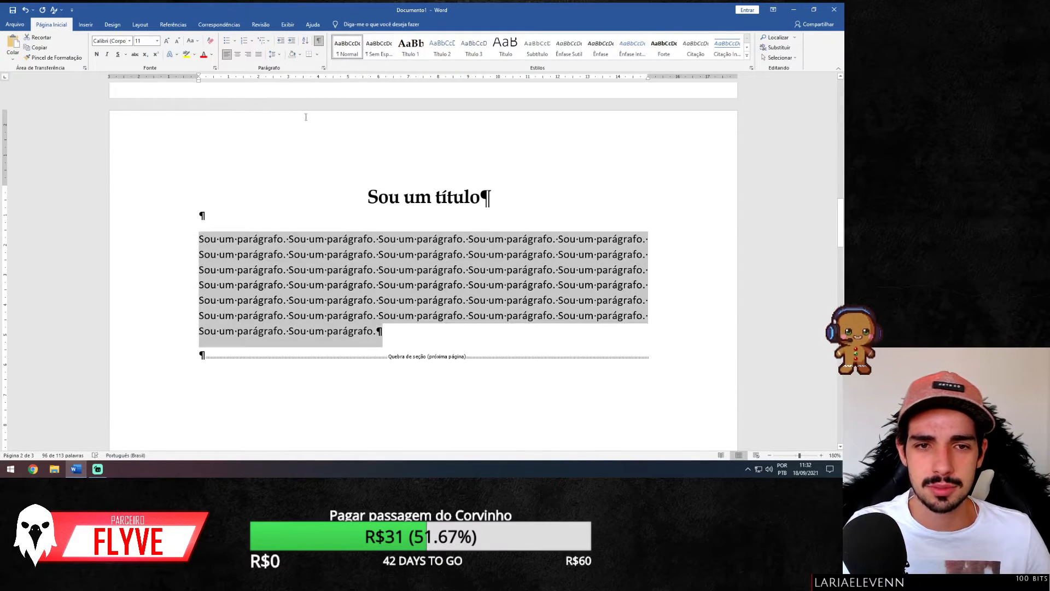
left_click(277, 57)
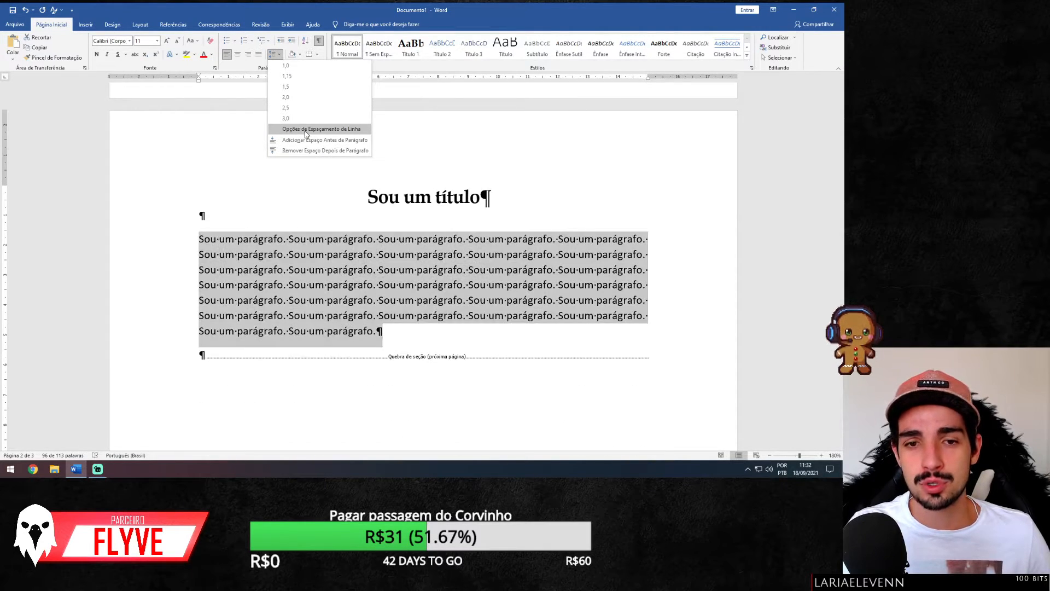
left_click(306, 134)
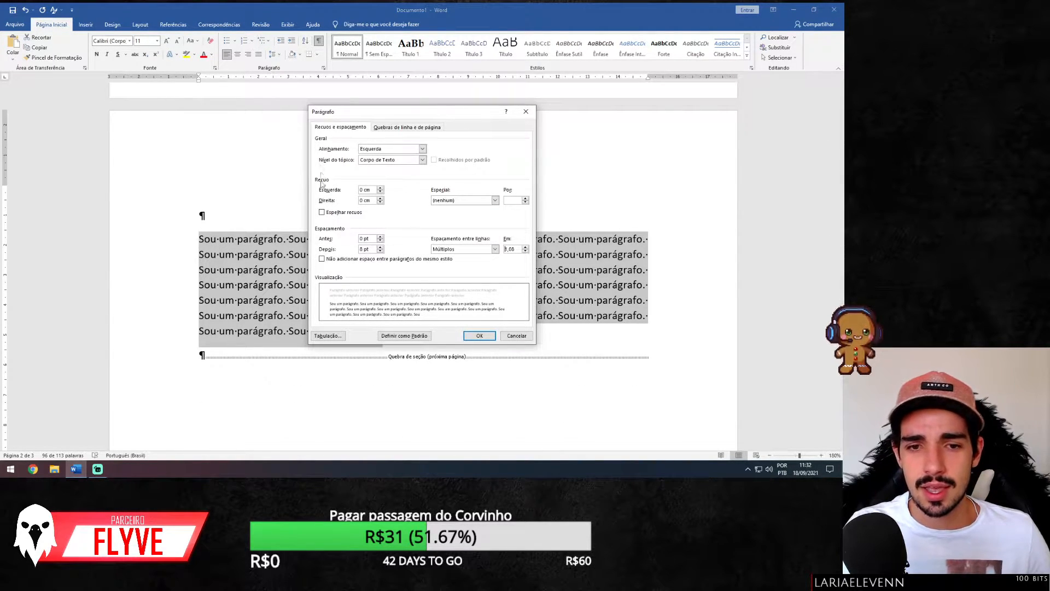
left_click(459, 200)
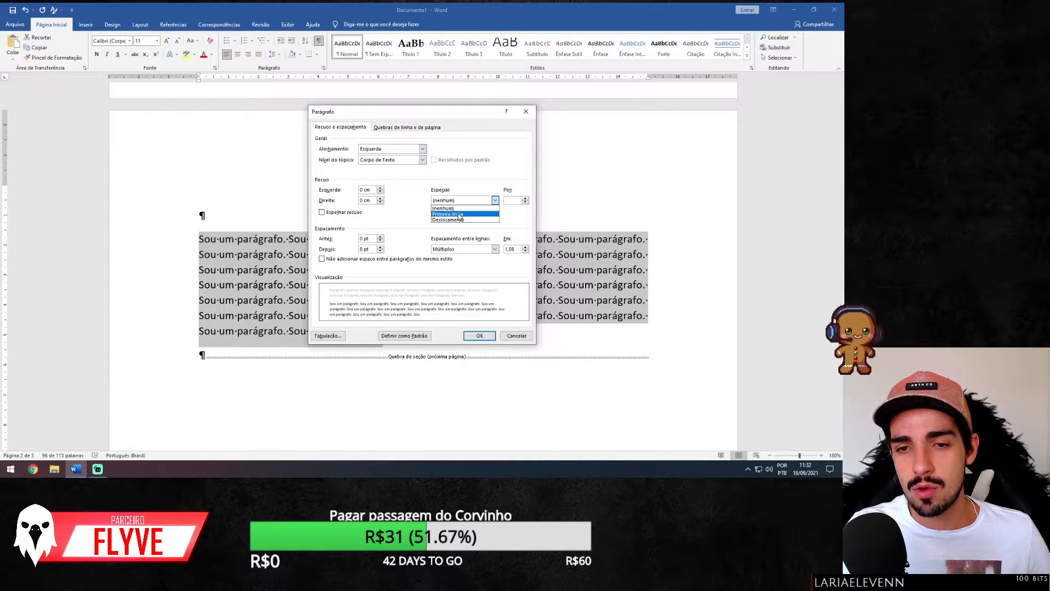
left_click(461, 214)
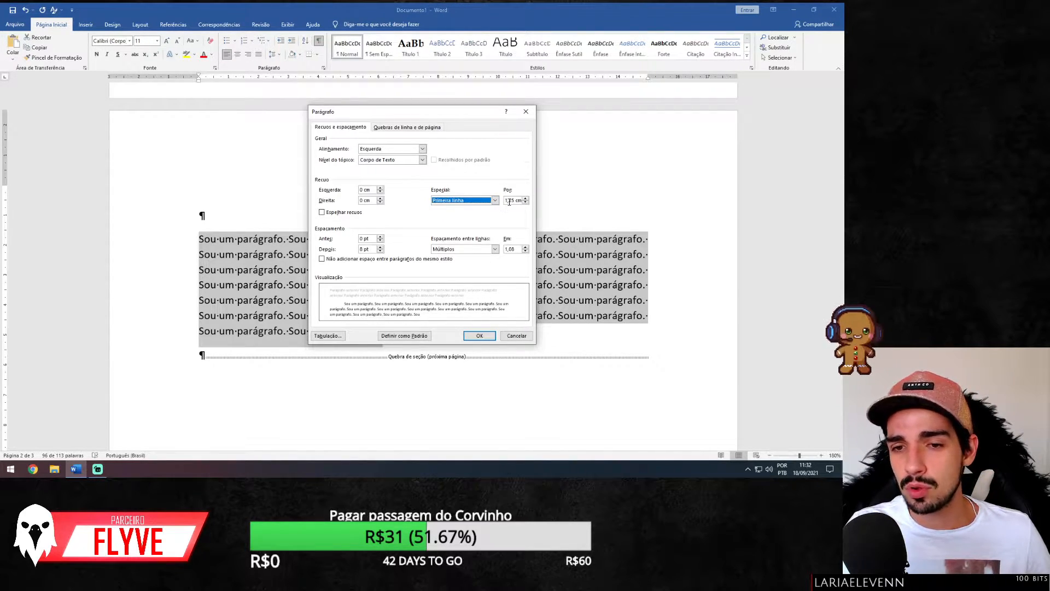
left_click(479, 336)
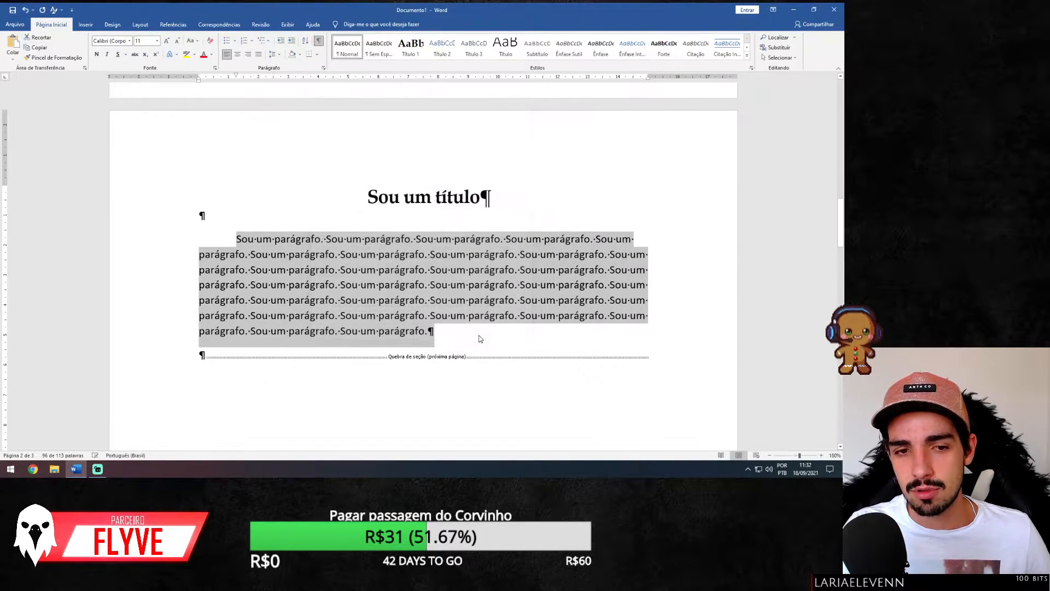
- Add a second paragraph below the first, starting with "asdjosjodjdoj" and filled with repeated "Sou um parágrafo." sentences
left_click(241, 240)
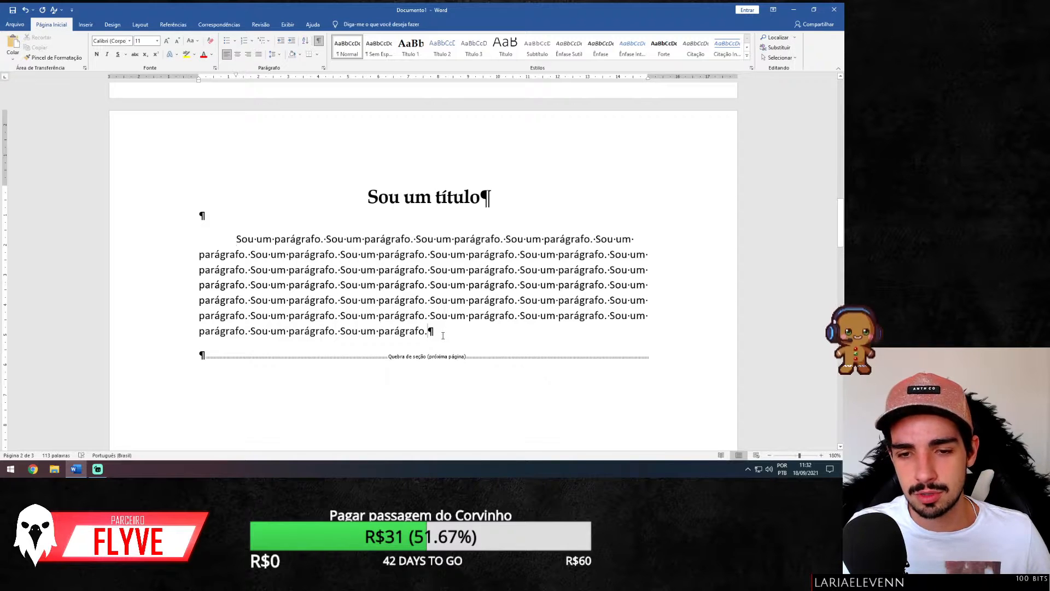
key("Return")
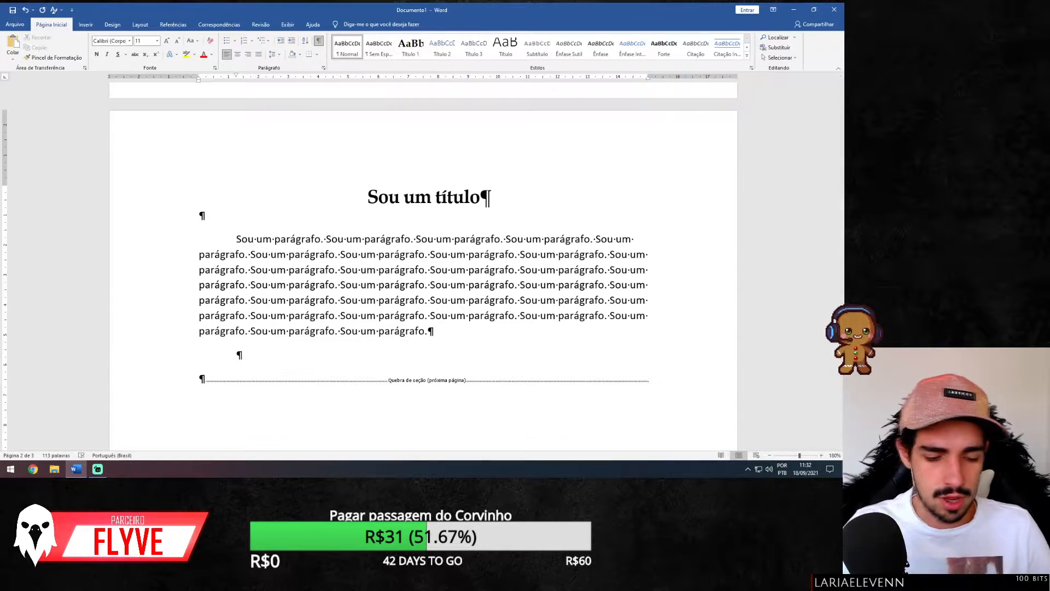
type("josjodjdoj")
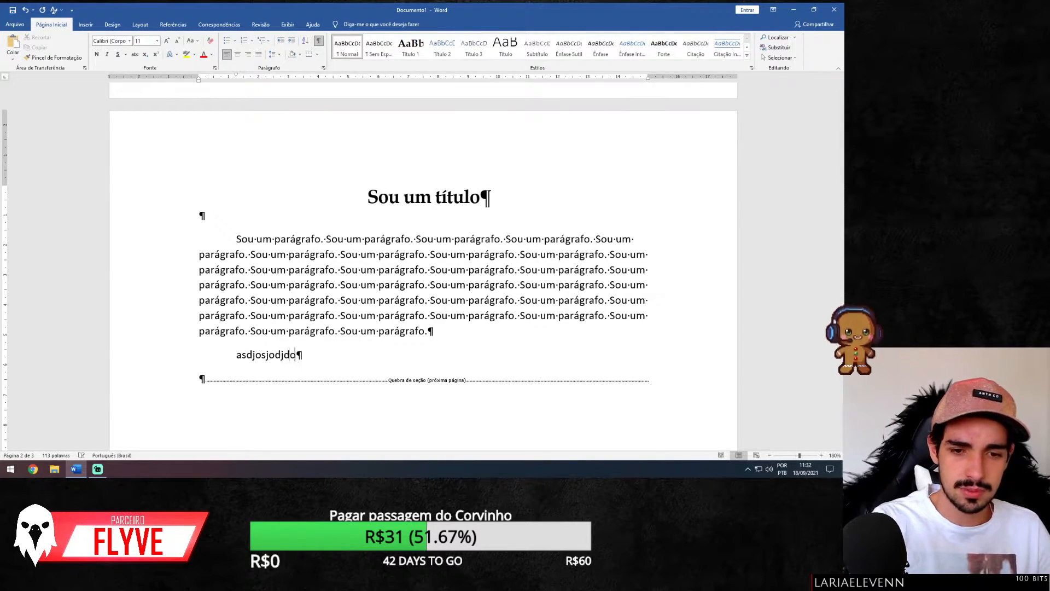
type("Sou um parágrafo. Sou um parágrafo. Sou um parágrafo. Sou um parágrafo.")
key("ctrl+v")
key("ctrl+v")
key("ctrl+v")
key("ctrl+v")
key("ctrl+v")
key("ctrl+v")
key("ctrl+v")
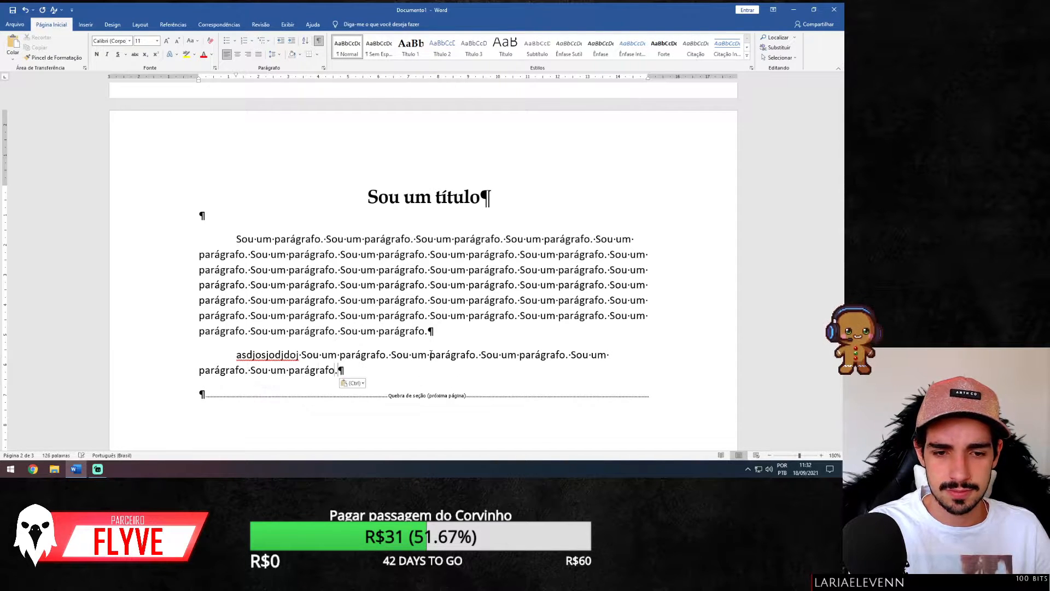
key("ctrl+v")
key("ctrl+v")
key("ctrl+v")
key("ctrl+v")
key("ctrl+v")
key("ctrl+v")
key("ctrl+v")
key("ctrl+v")
key("ctrl+v")
key("ctrl+v")
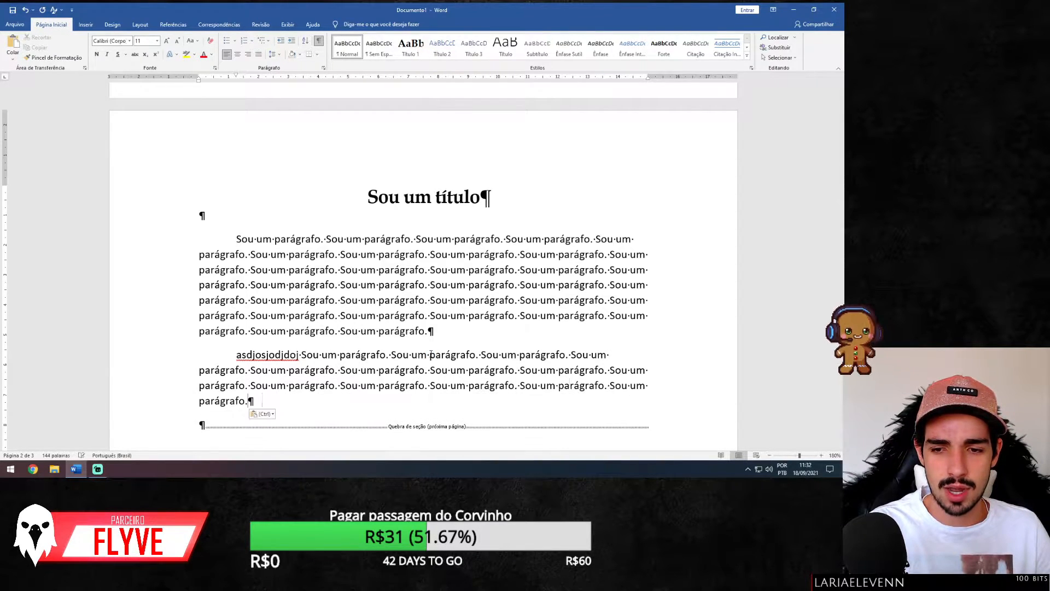
key("ctrl+v")
key("ctrl+v")
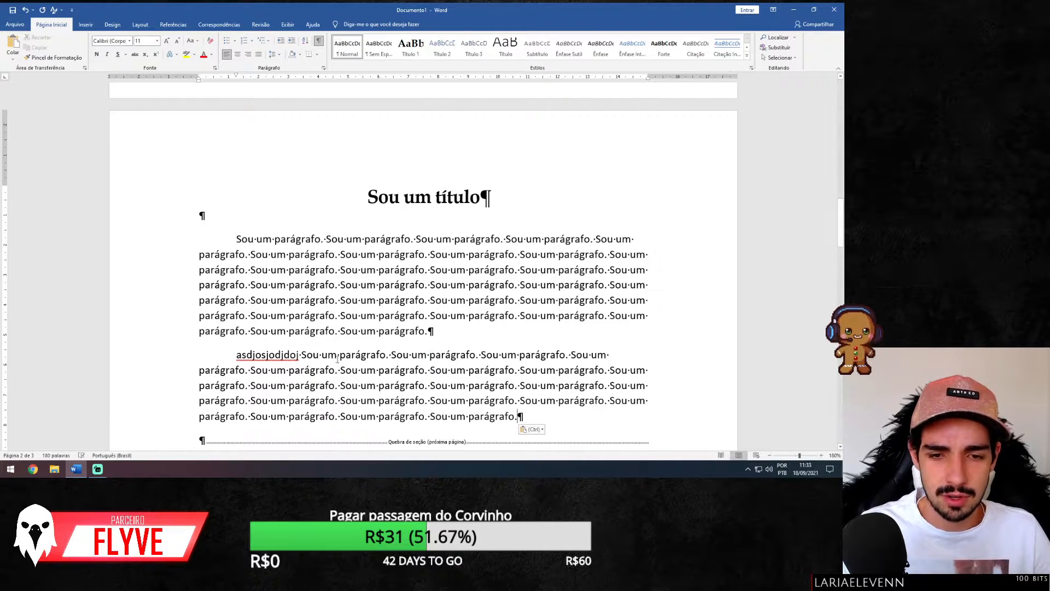
- Replace the word "asdjosjodjdoj" at the start of the second paragraph with "Sou um parágrafo."
double_click(247, 354)
type("Sou um parágrafo.")
scroll(303, 356, "down", 4)
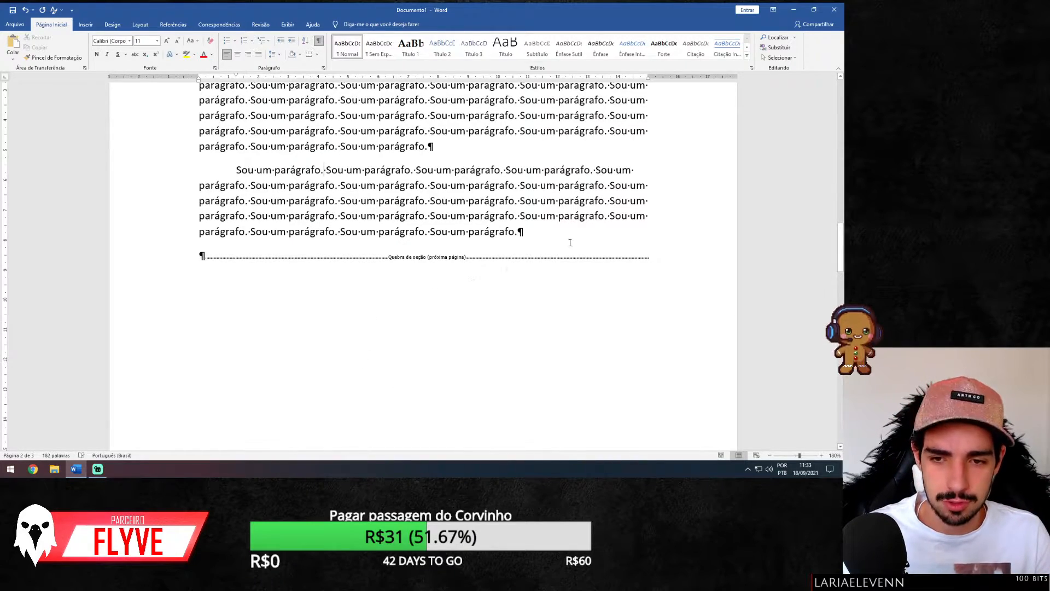
- Justify the first body paragraph and update the Normal style to match its formatting
scroll(571, 243, "up", 4)
scroll(570, 243, "down", 1)
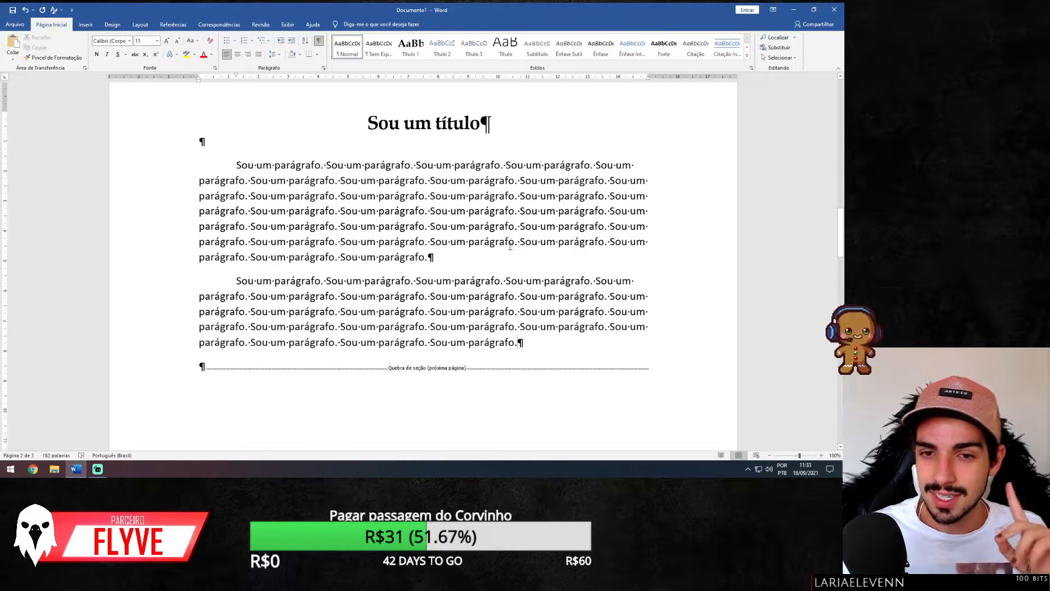
left_click_drag(237, 165, 517, 254)
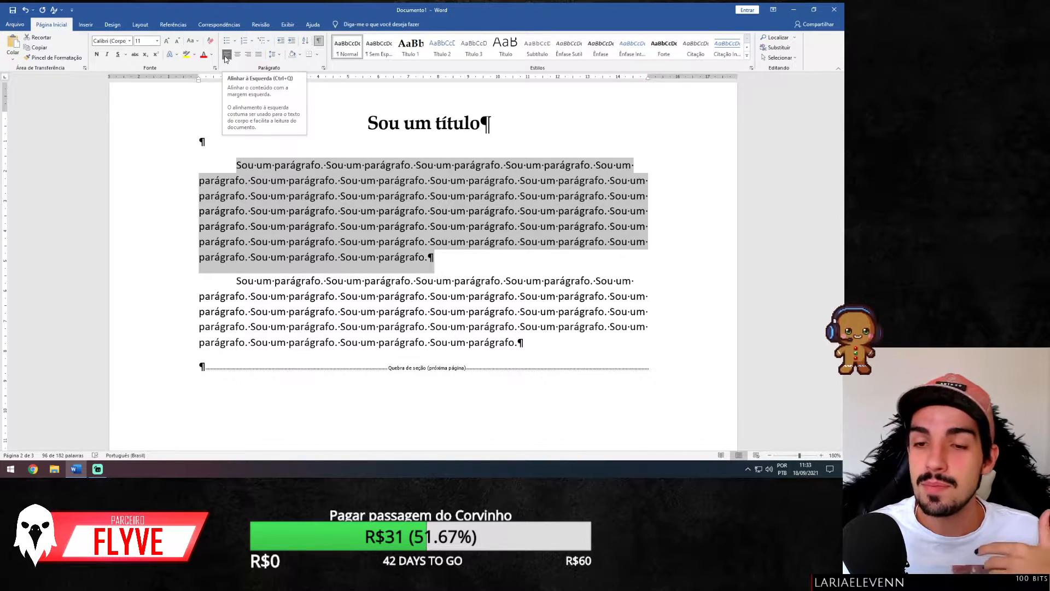
left_click(260, 56)
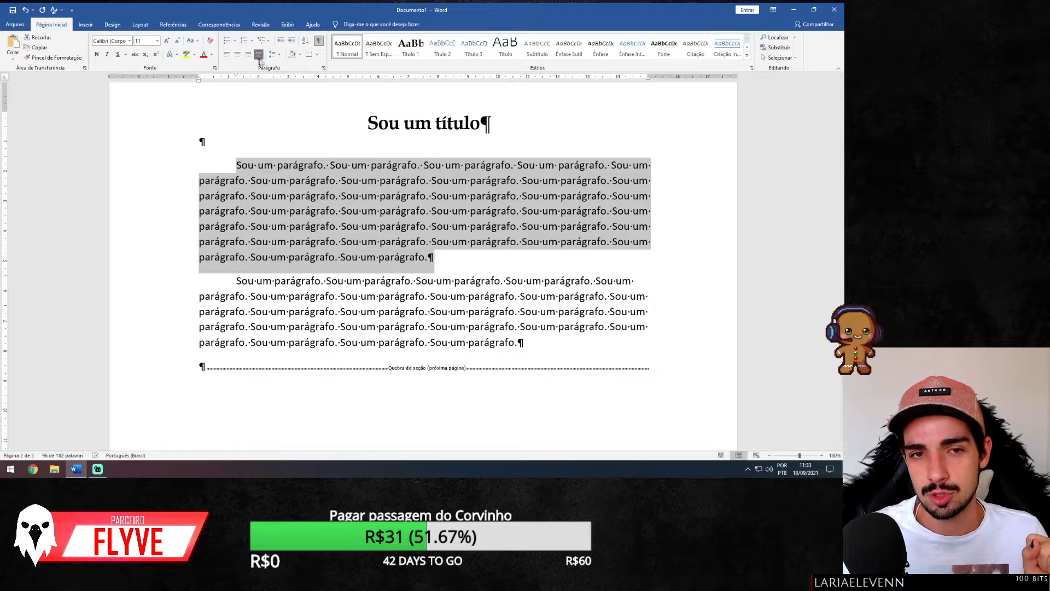
right_click(348, 50)
left_click(365, 56)
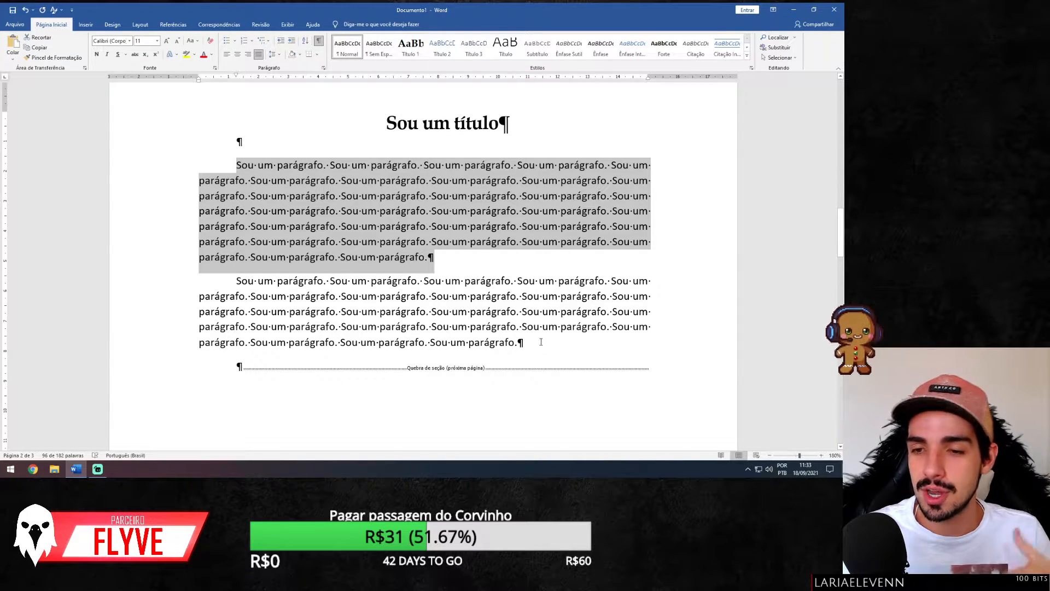
- Insert the dialogue line "- Sou um parágrafo. – falou o protagonista." as a new paragraph between the two body paragraphs
left_click_drag(524, 342, 237, 281)
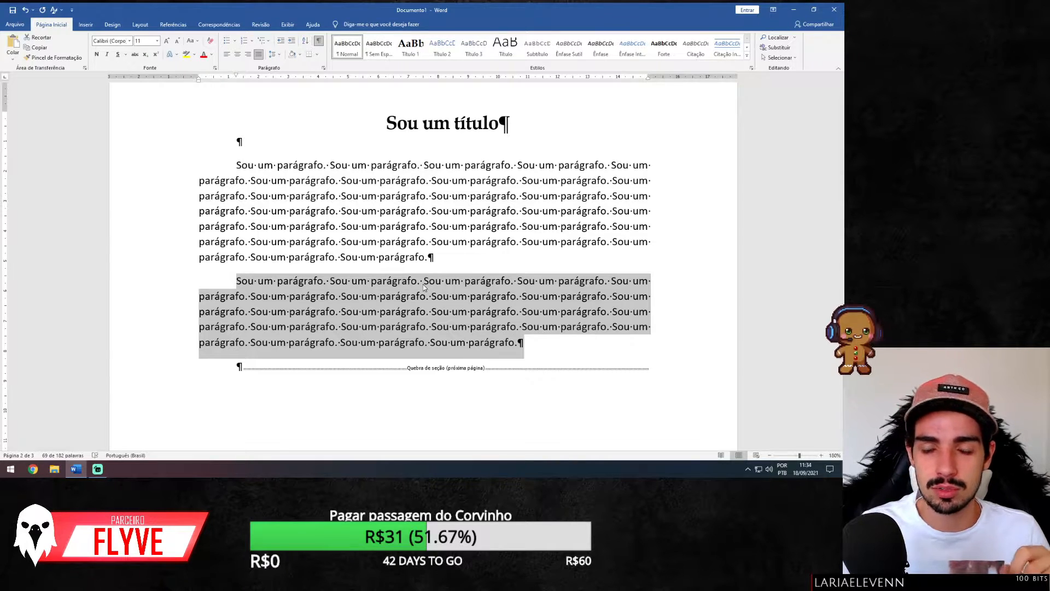
left_click(519, 259)
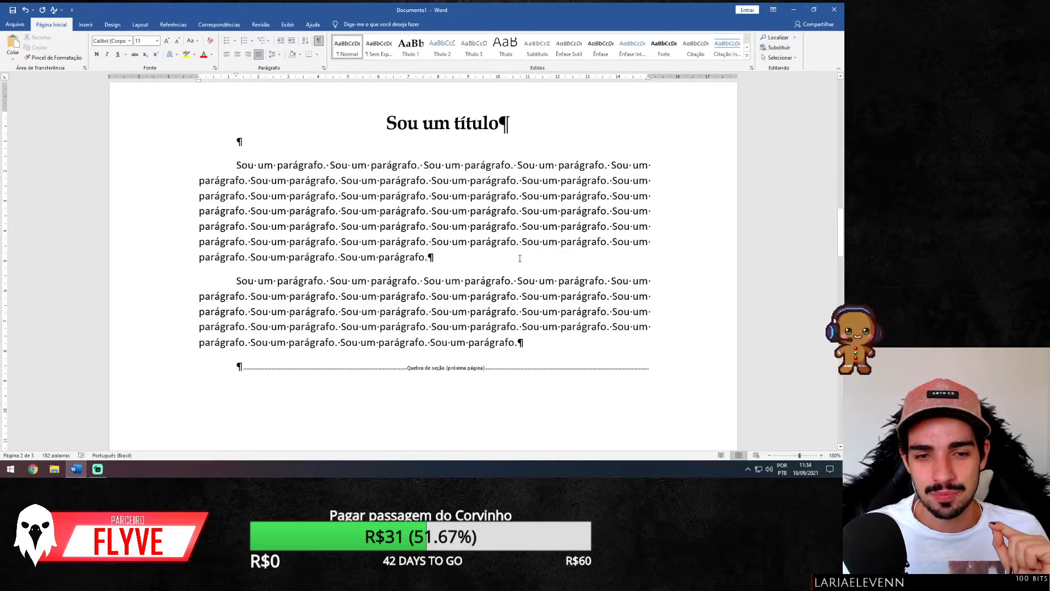
key("Return")
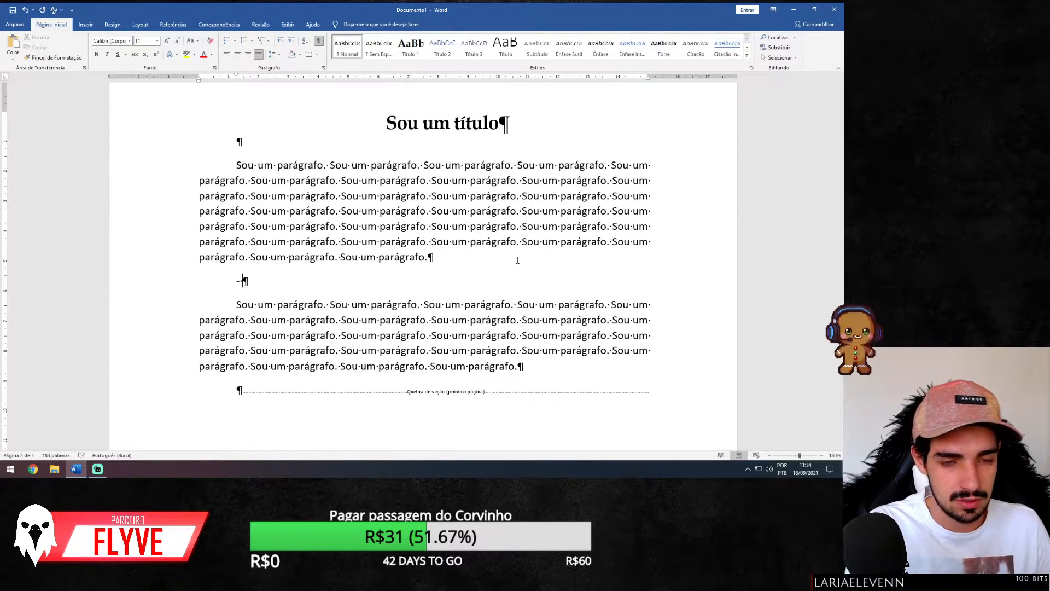
type("Sou um parágrafo.")
key("BackSpace")
type(". - fa")
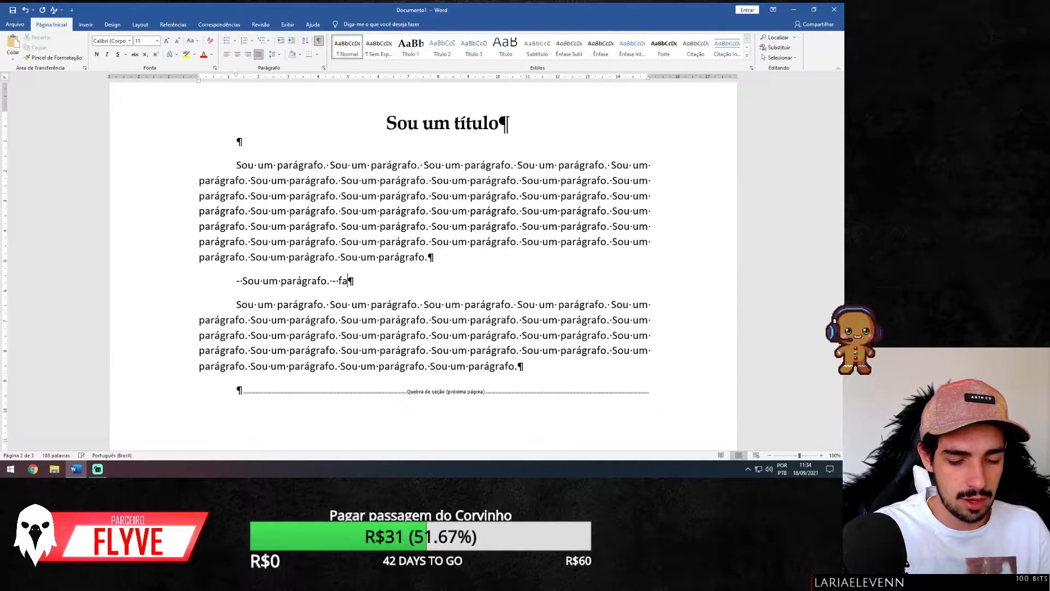
type("lou o protagonista.")
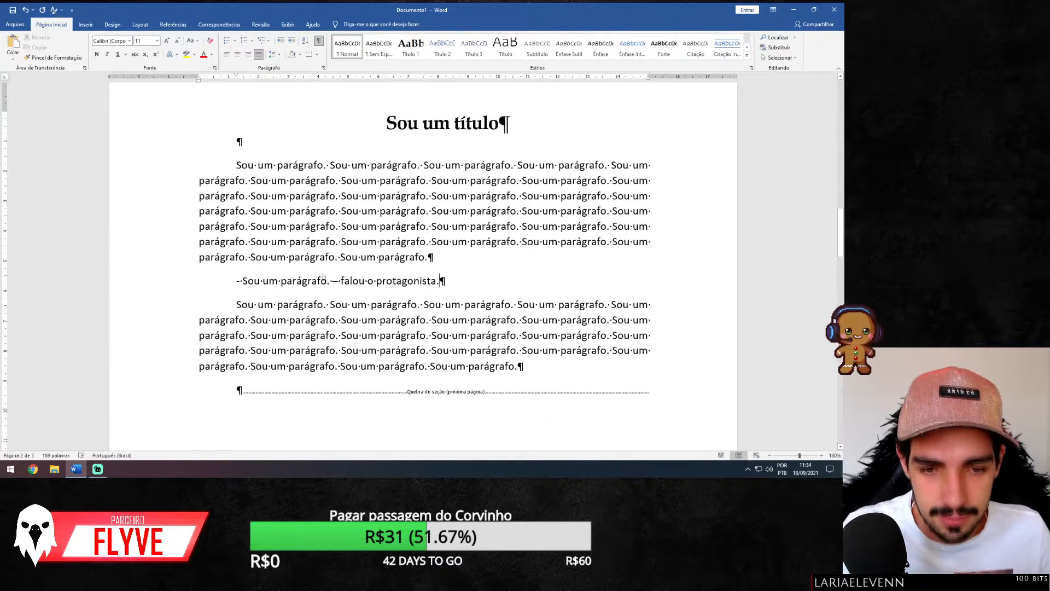
- Capitalize the first letter of "falou" in the dialogue line
left_click_drag(341, 281, 345, 281)
key("shift+F3")
left_click(344, 276)
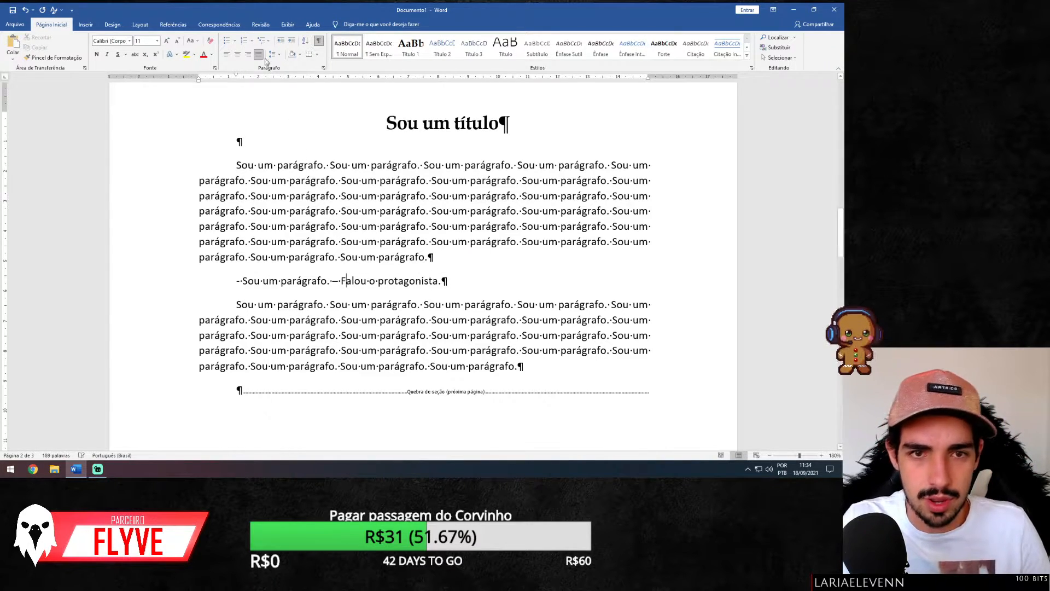
- Hide the formatting marks and select the whole dialogue line between the two body paragraphs
left_click(319, 41)
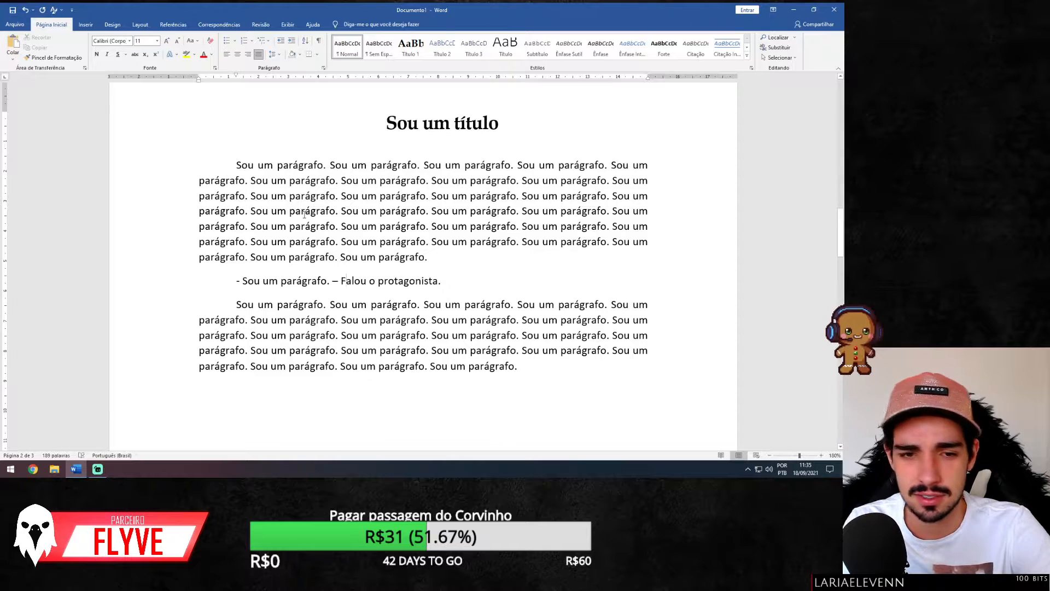
left_click_drag(235, 280, 458, 284)
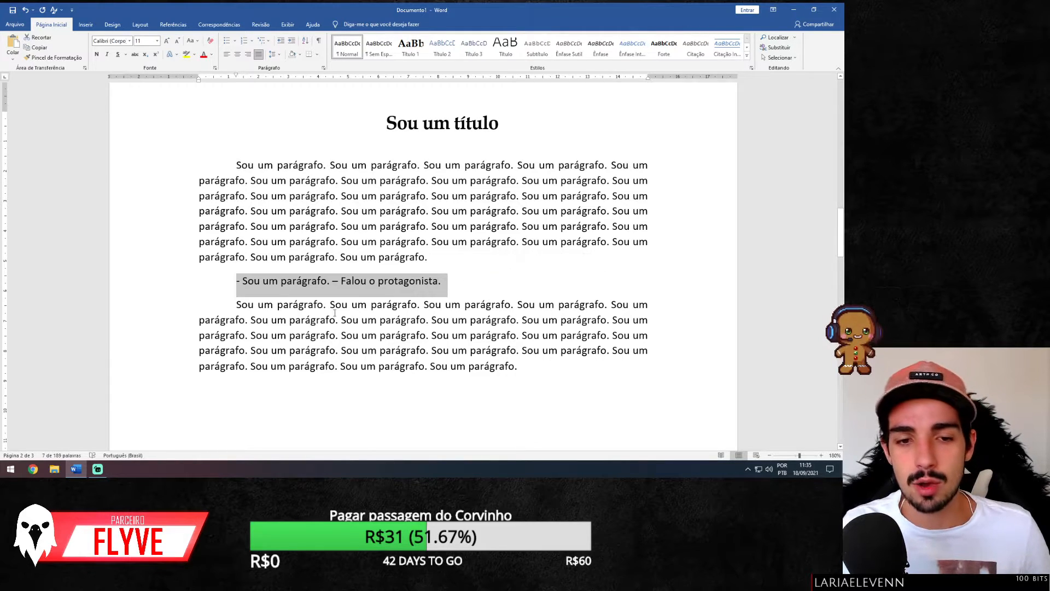
- Replace the opening hyphen and the dash before "Falou" in the dialogue line with em dashes (—)
left_click(237, 284)
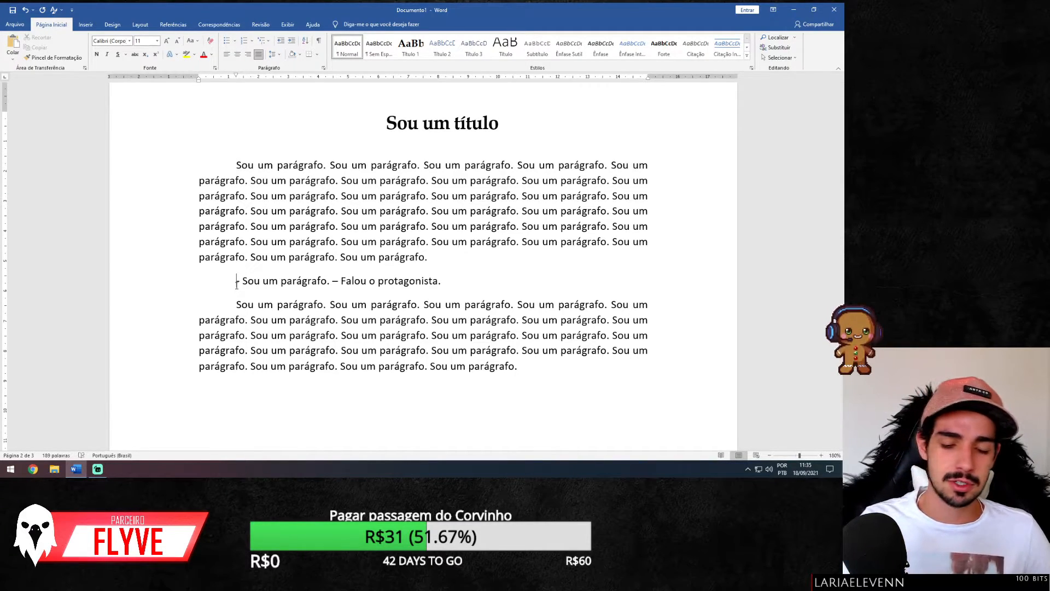
key("Delete")
type("—")
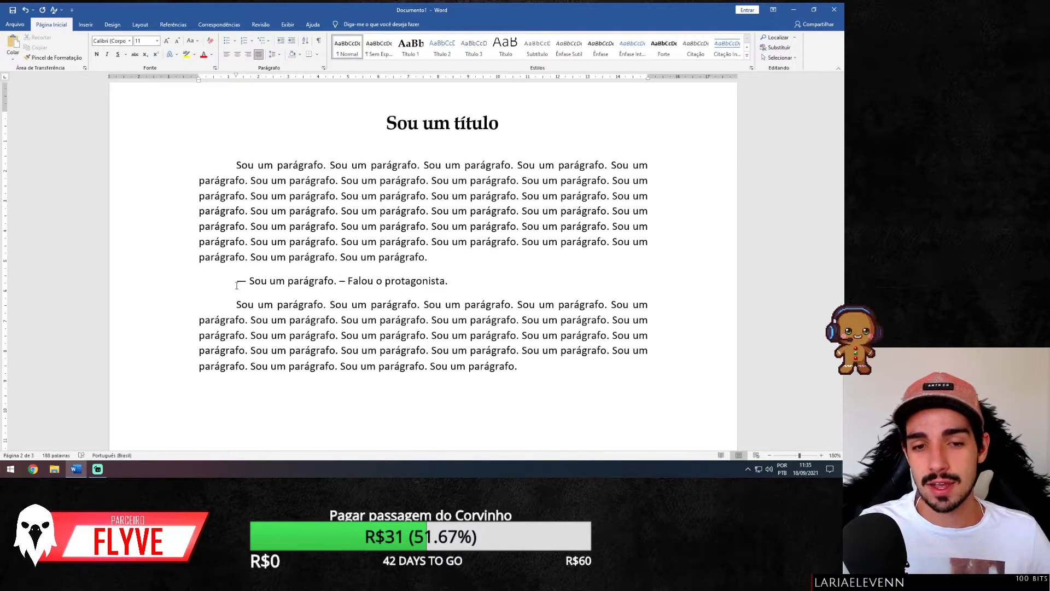
double_click(343, 279)
left_click(347, 278)
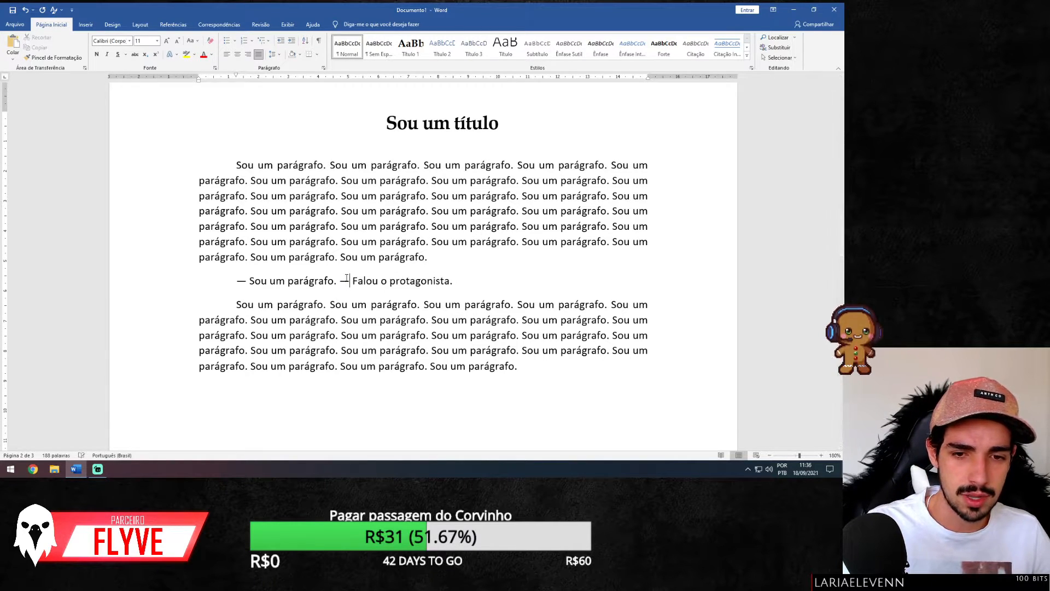
- Start a find-and-replace from the dialogue line's opening em dash and set "—" as the replacement text, leaving the search text empty
left_click_drag(235, 281, 250, 279)
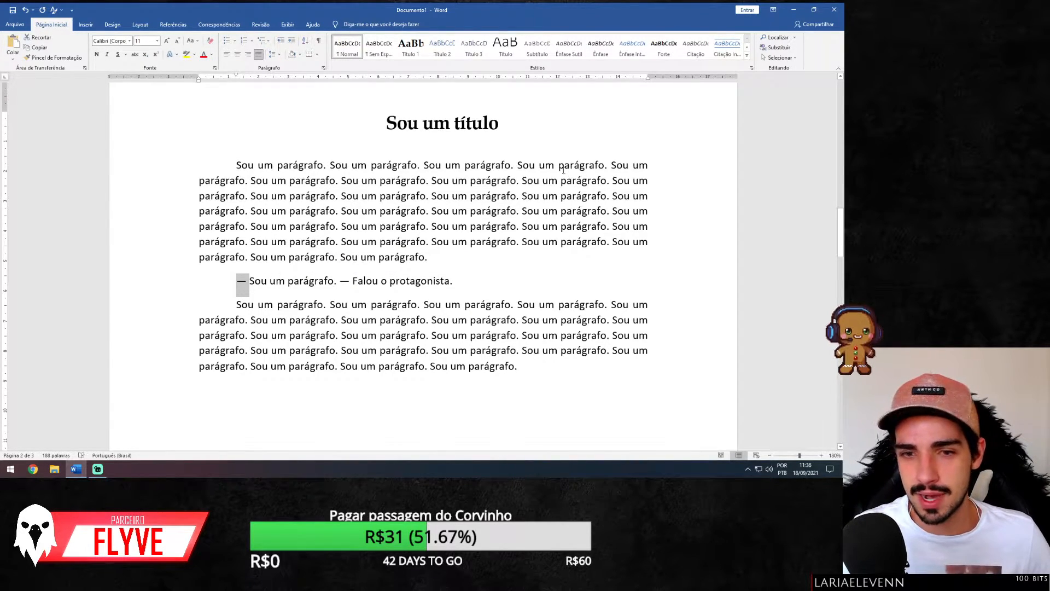
left_click_drag(236, 280, 249, 281)
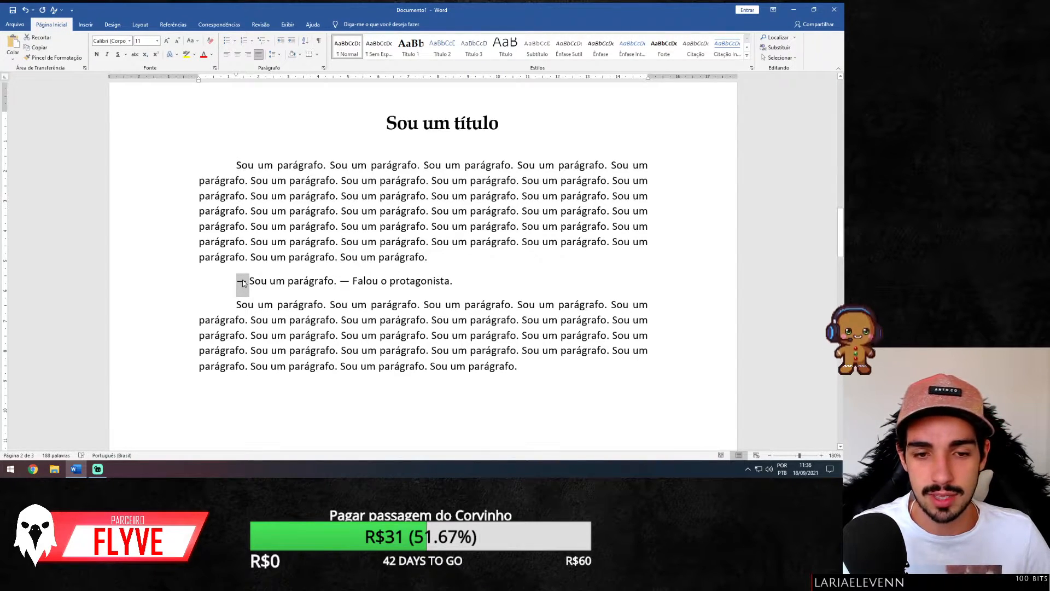
left_click(765, 48)
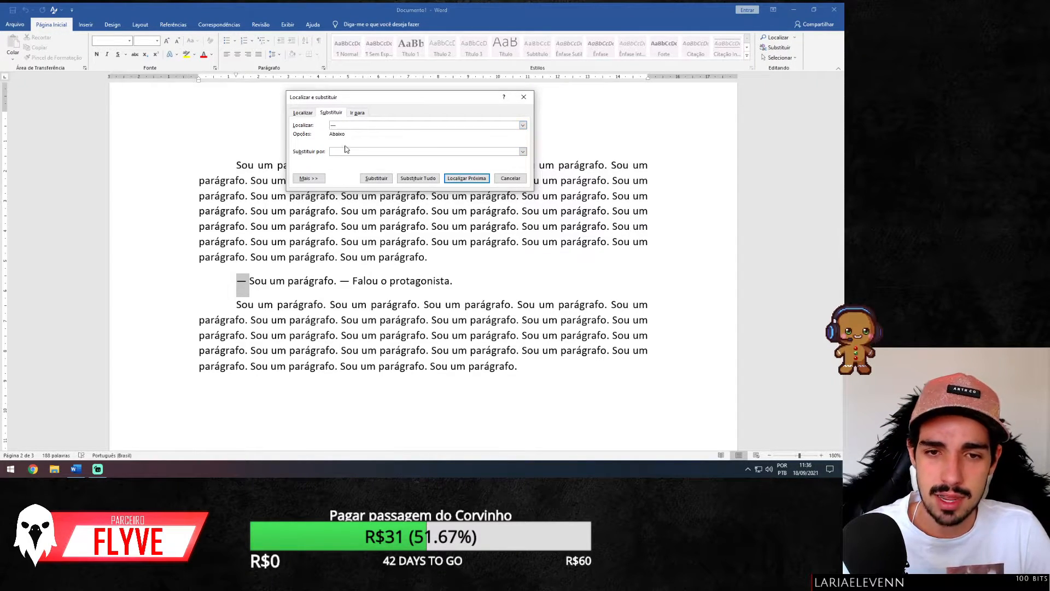
left_click_drag(344, 125, 290, 129)
key("ctrl+c")
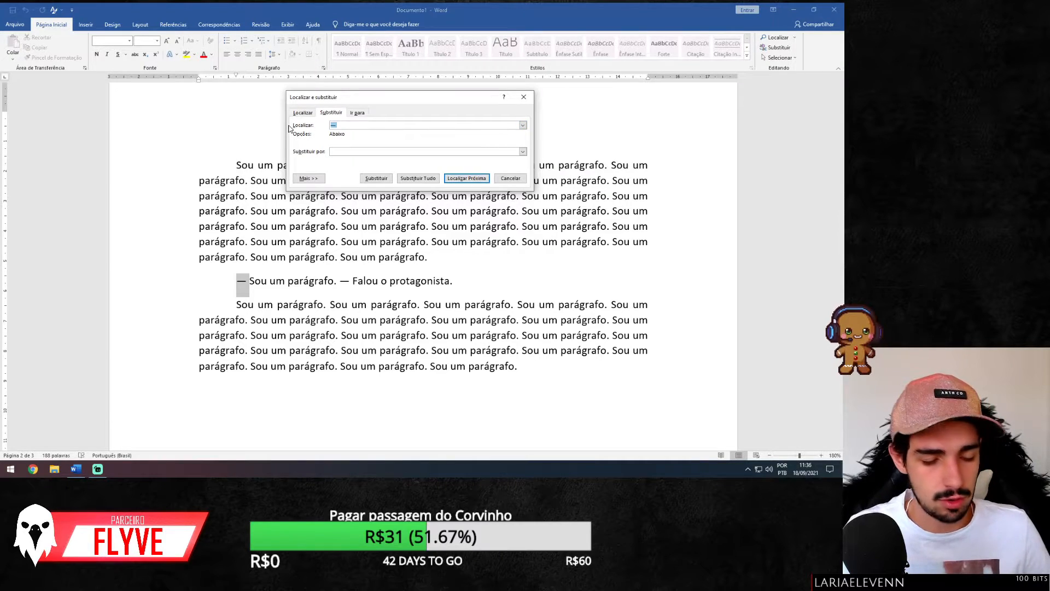
key("BackSpace")
left_click(335, 151)
key("ctrl+v")
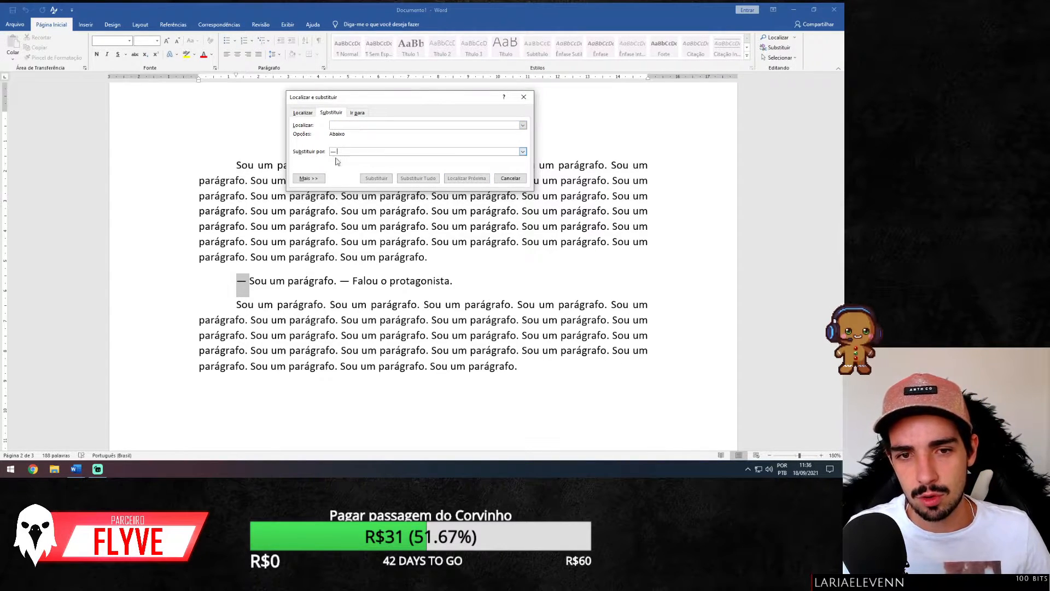
- Set "-" as the search text, replace all occurrences with the em dash, decline continuing from the beginning and close the dialog
left_click(339, 125)
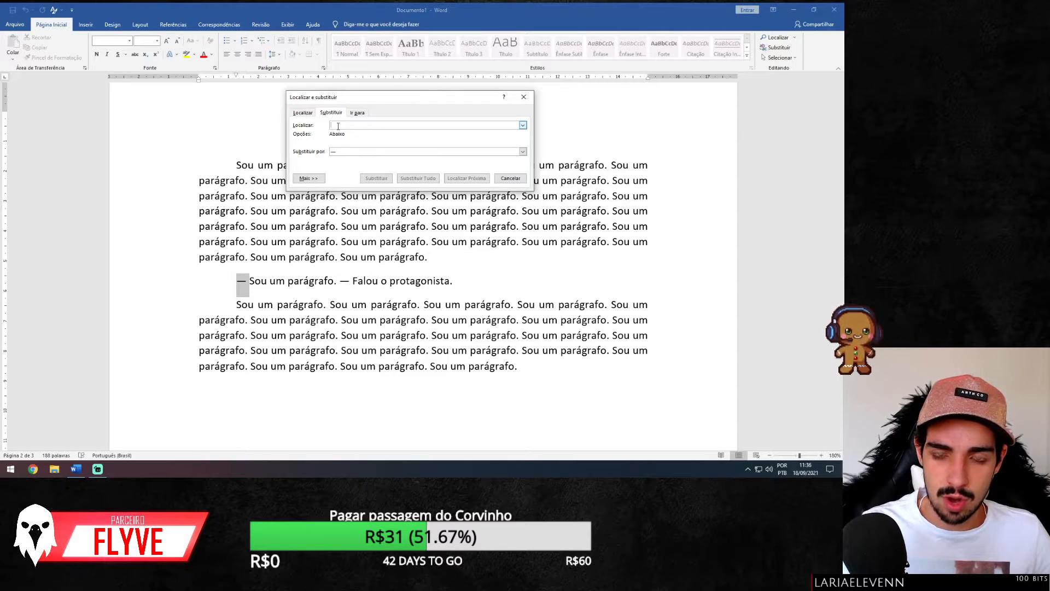
type("-")
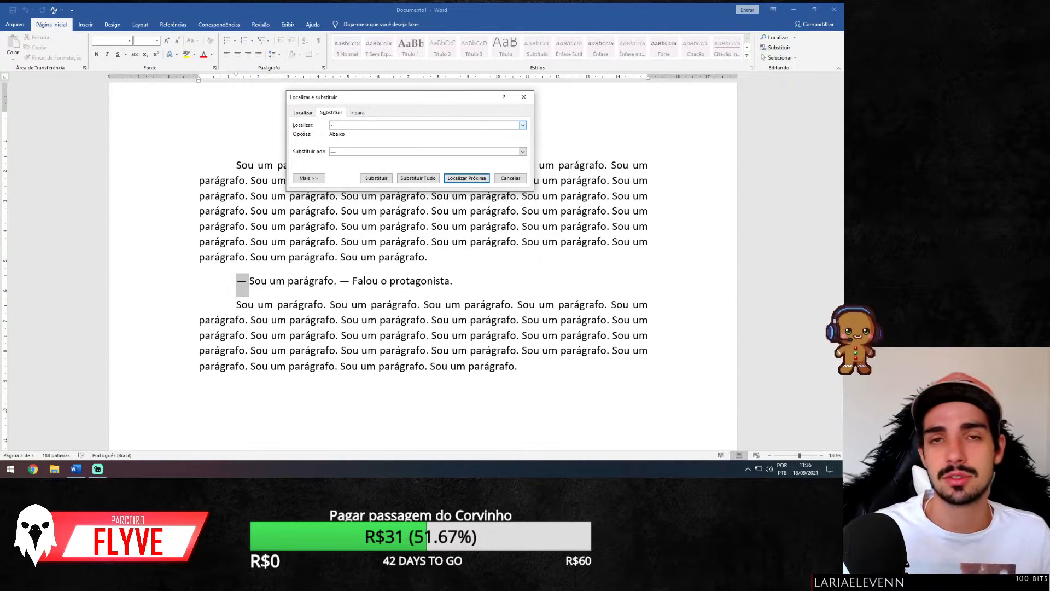
left_click(411, 178)
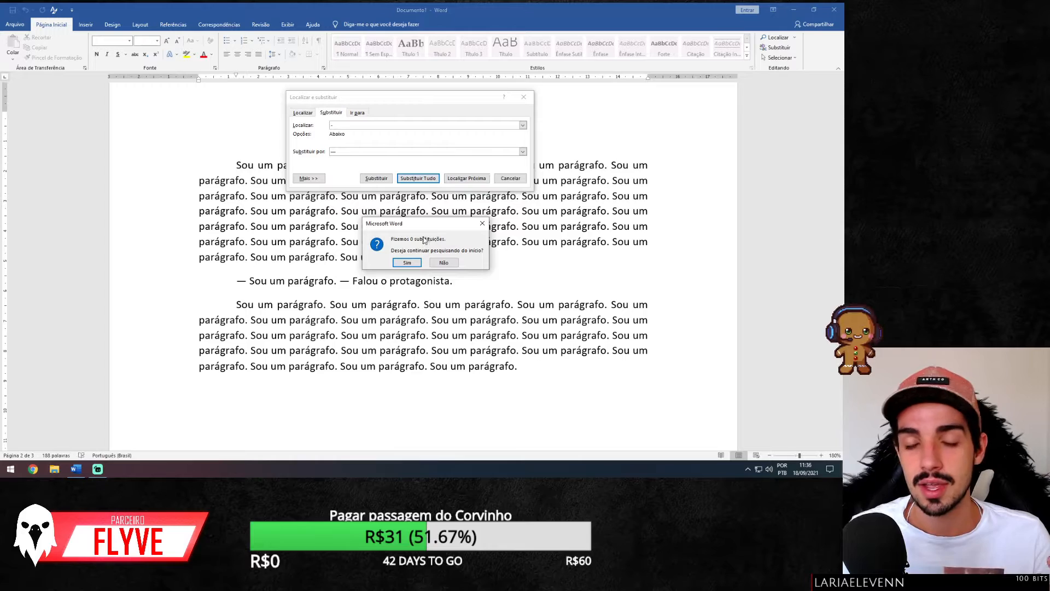
left_click(445, 263)
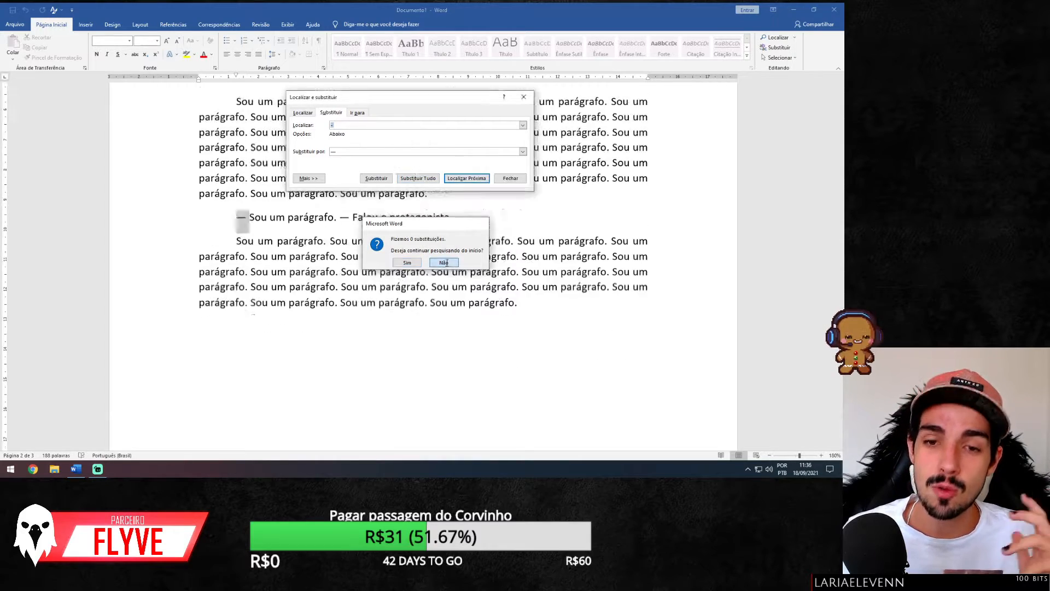
left_click(510, 179)
- Review the chapter page's title, both body paragraphs, and the speech and narration parts of the dialogue line
scroll(438, 200, "up", 3)
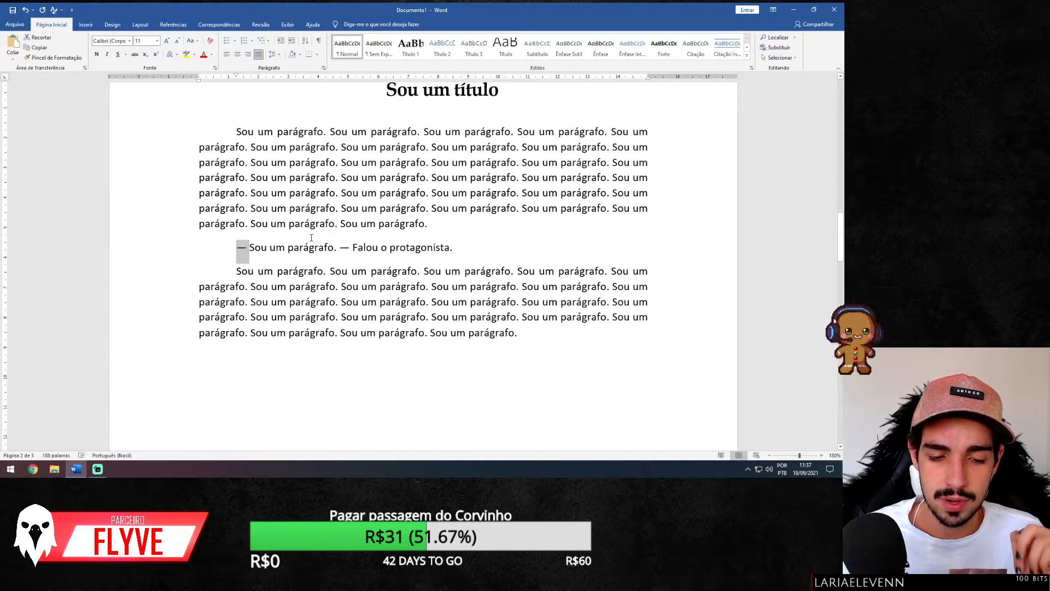
scroll(311, 238, "up", 4)
scroll(311, 237, "down", 1)
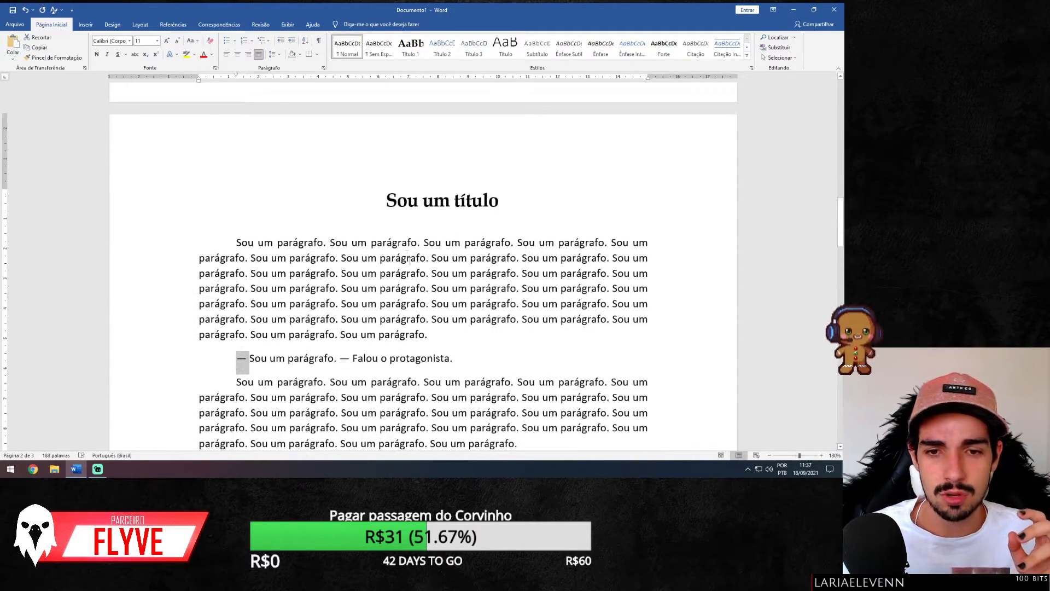
left_click_drag(387, 201, 531, 202)
left_click(270, 258)
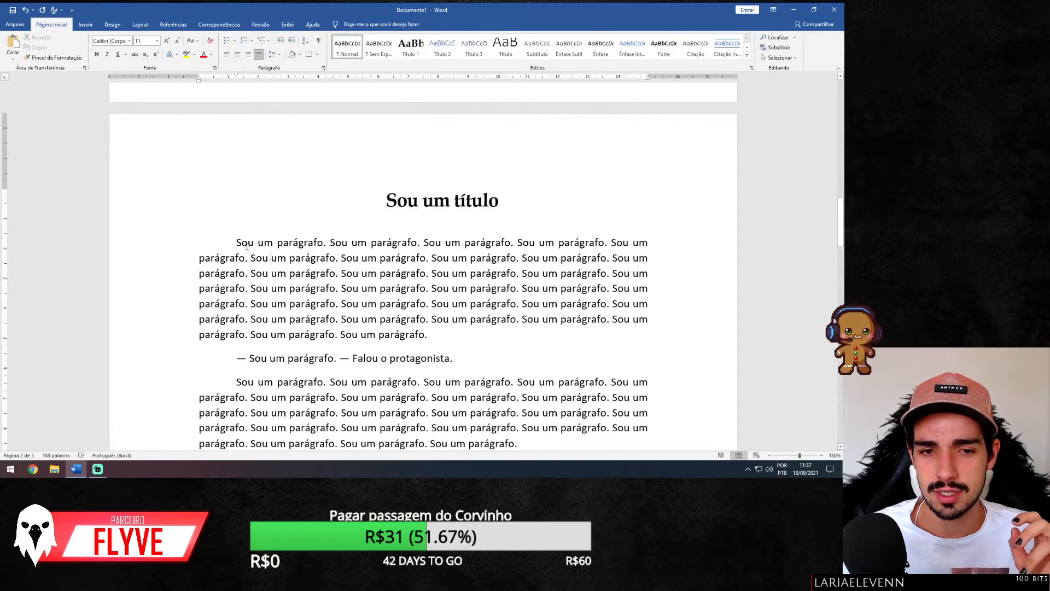
triple_click(249, 241)
left_click(249, 240)
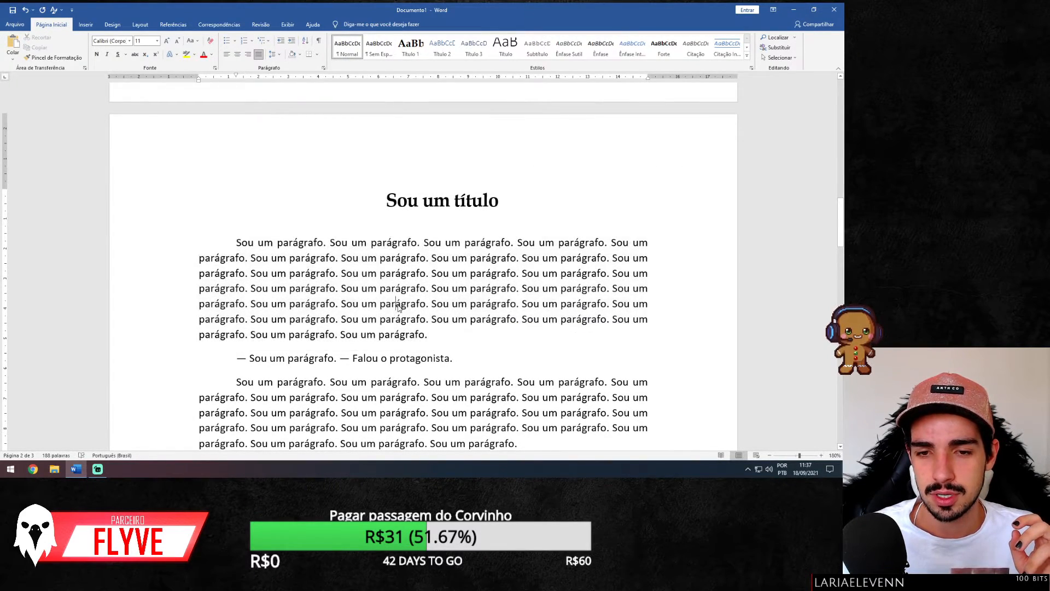
scroll(249, 240, "down", 3)
scroll(399, 307, "down", 1)
triple_click(239, 211)
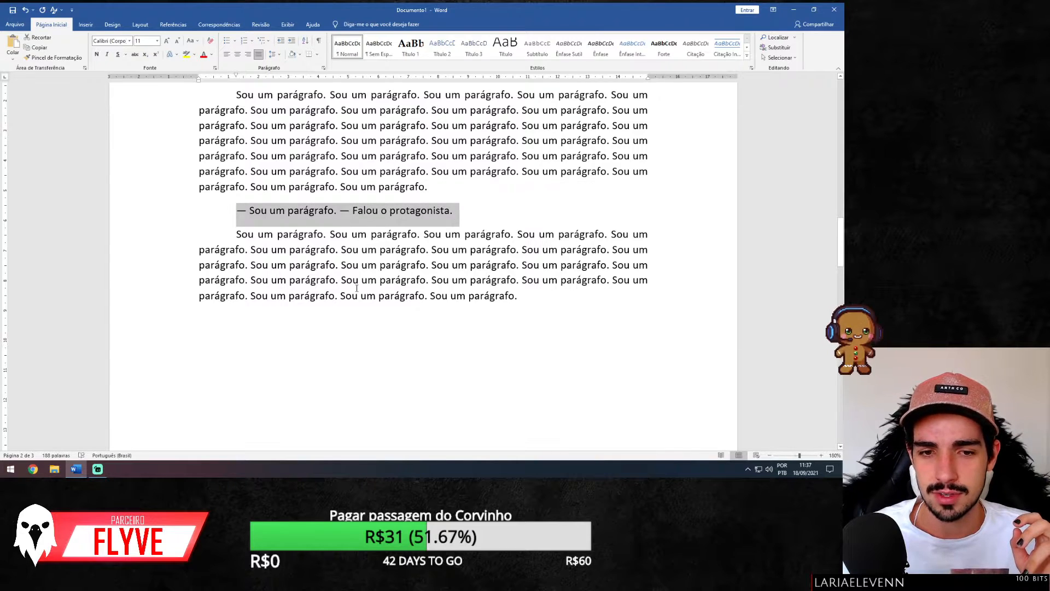
left_click_drag(239, 234, 535, 312)
scroll(536, 331, "down", 8)
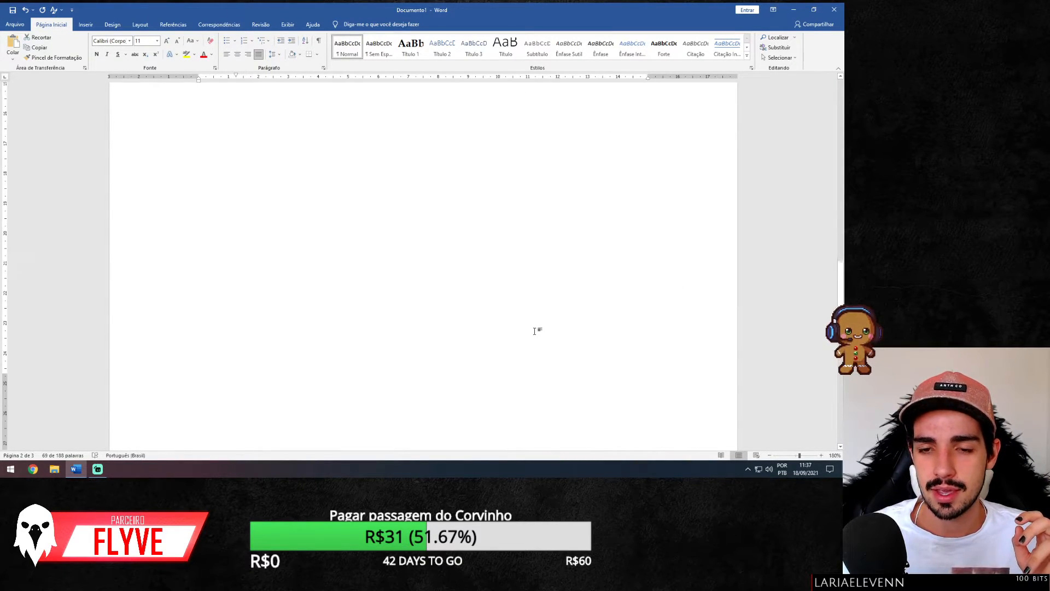
scroll(535, 332, "up", 8)
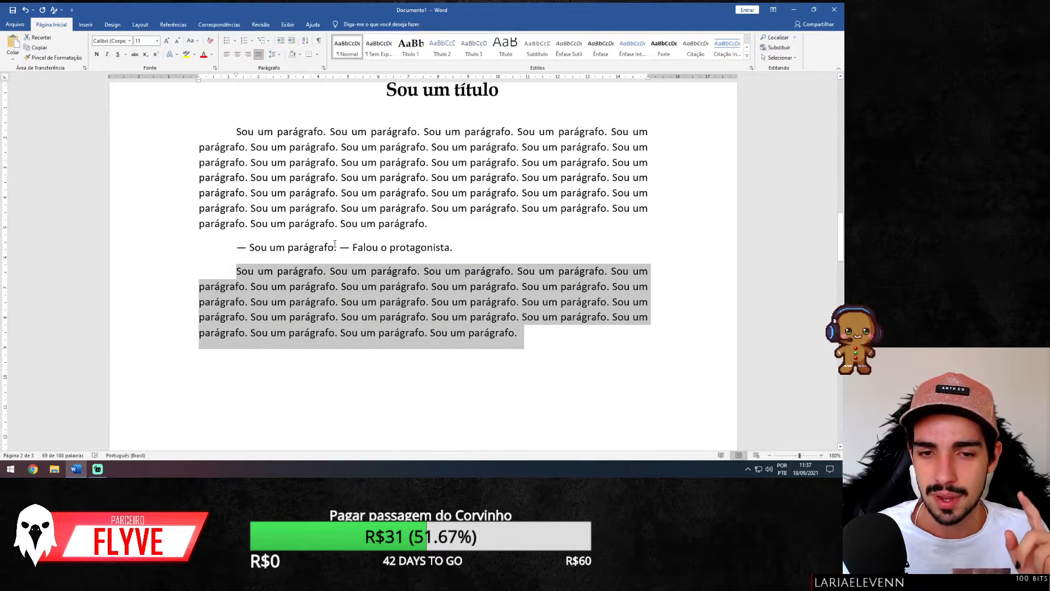
left_click(335, 246)
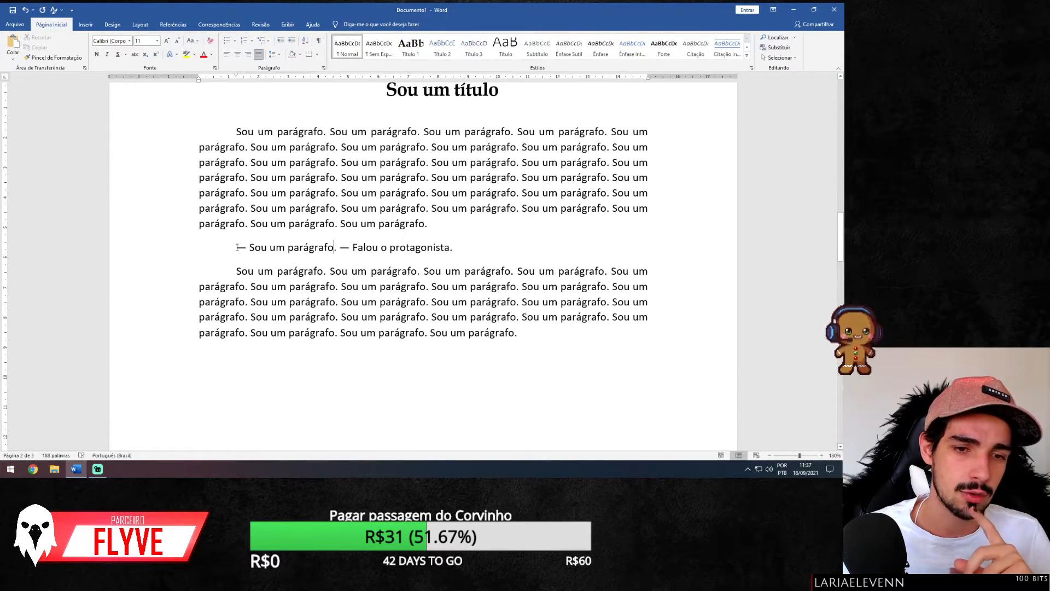
left_click_drag(237, 247, 319, 247)
key("Right")
left_click_drag(353, 248, 450, 252)
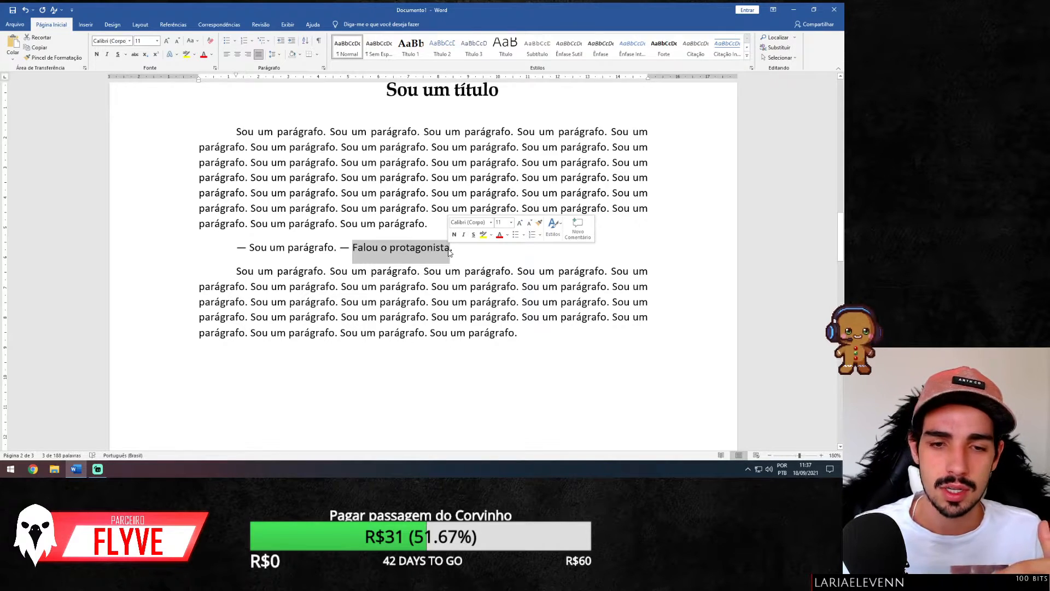
- Replace the dialogue after the opening dash with "Essa bebida está forte — disse", the character's name, and "ao largar o copo na mesa."
left_click_drag(452, 249, 250, 248)
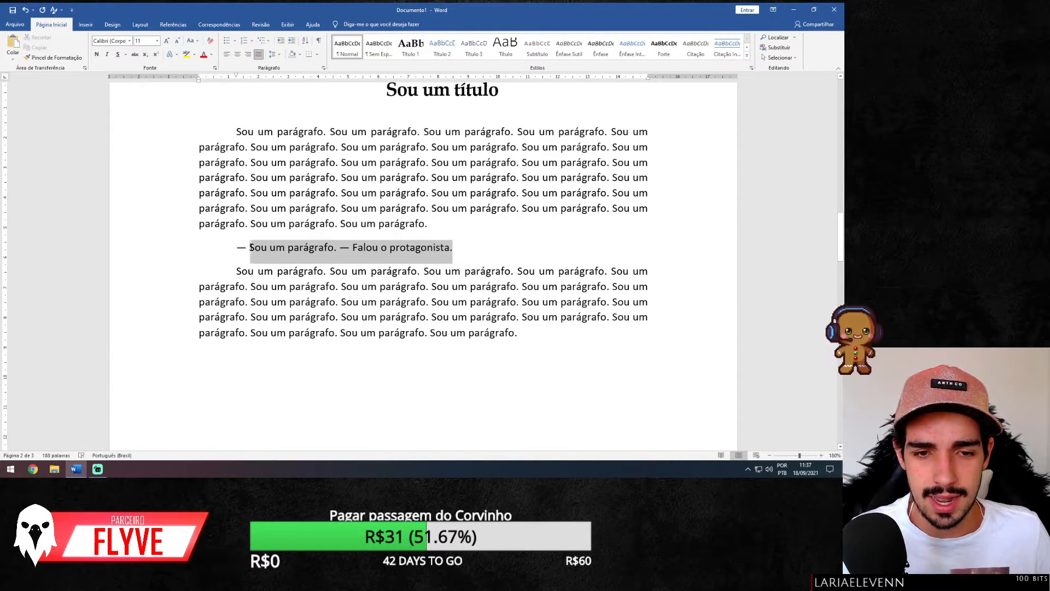
type("Essa be")
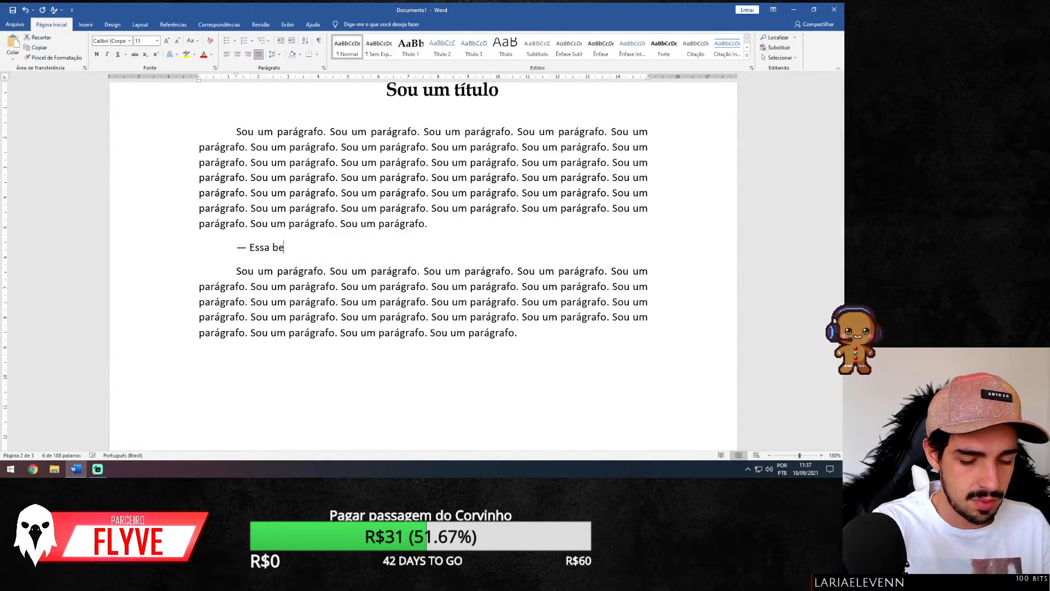
type("bida está forte")
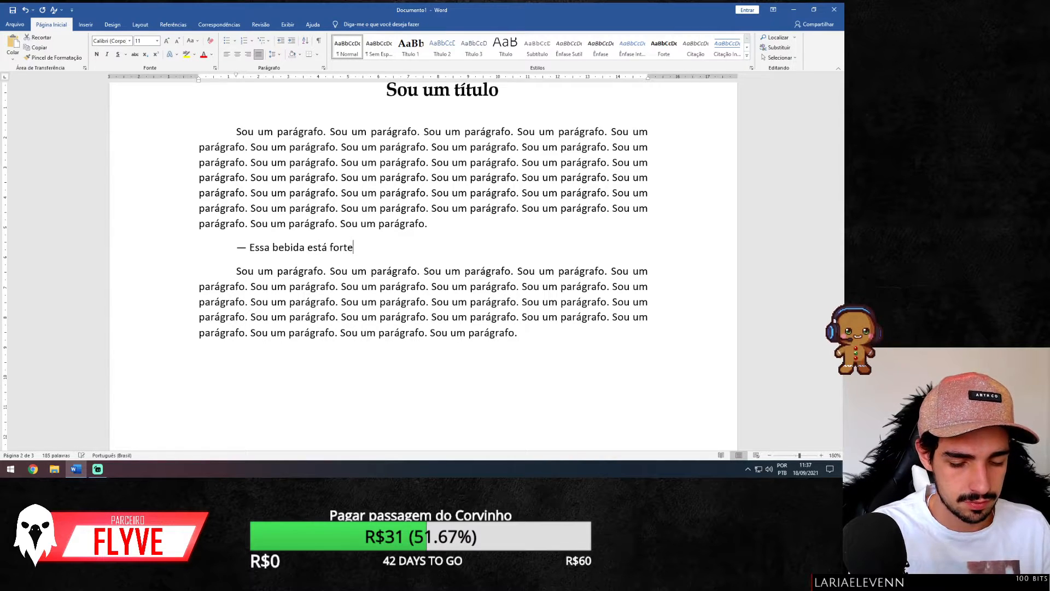
type(" — dis")
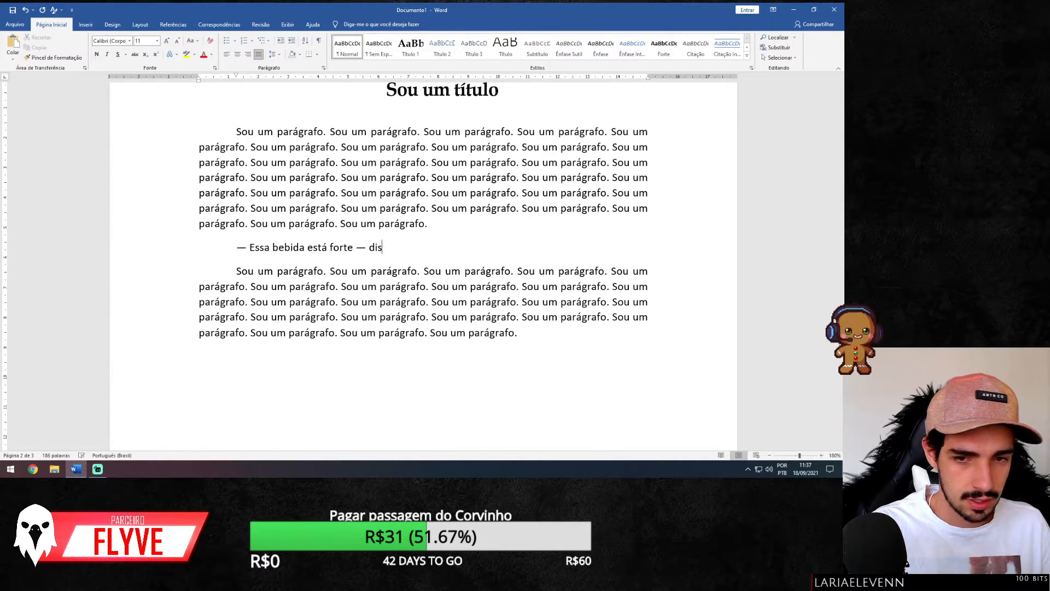
type("se Ca")
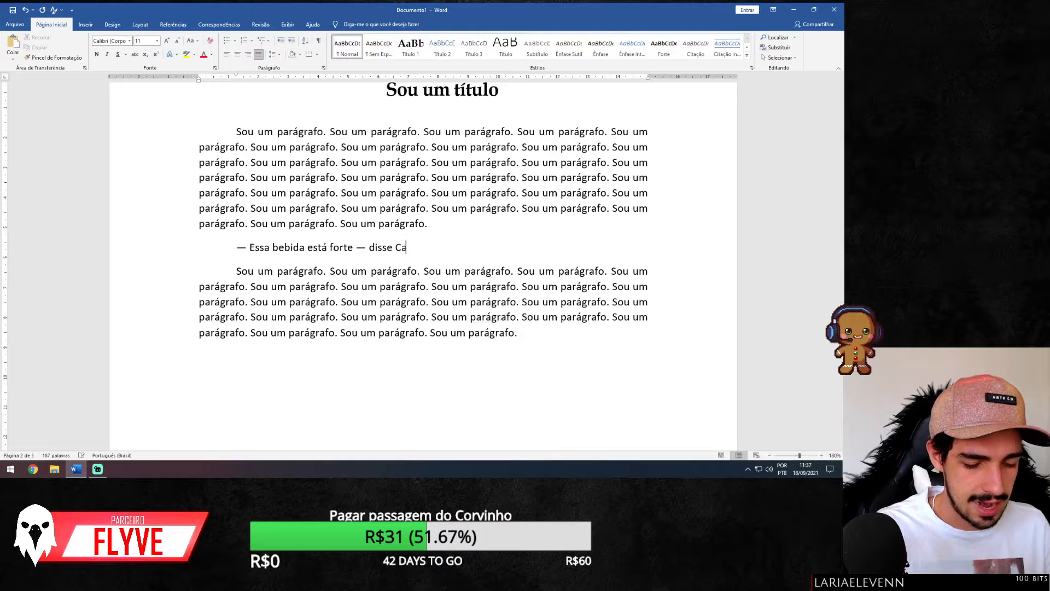
type("rlos ao largar")
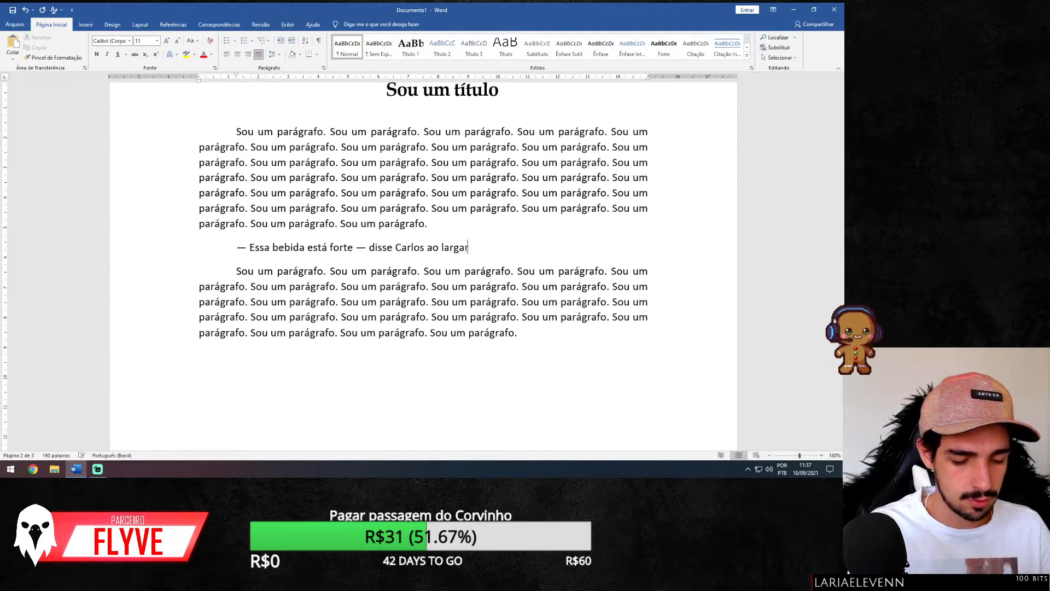
type(" o copo na mesa.")
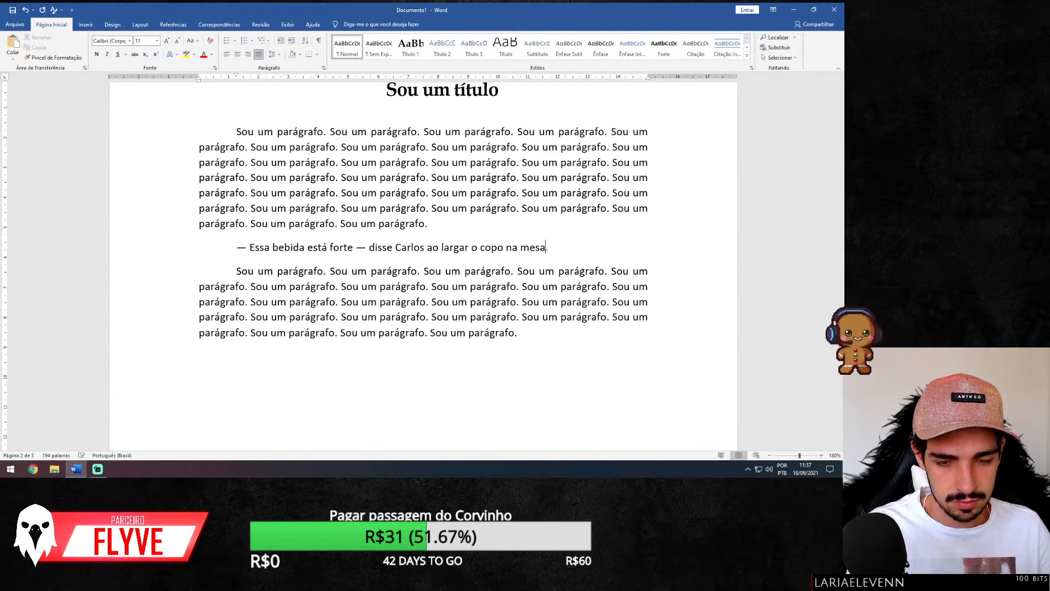
- Add a period after "forte" and capitalize the first letter of "disse" in the dialogue line
left_click(354, 248)
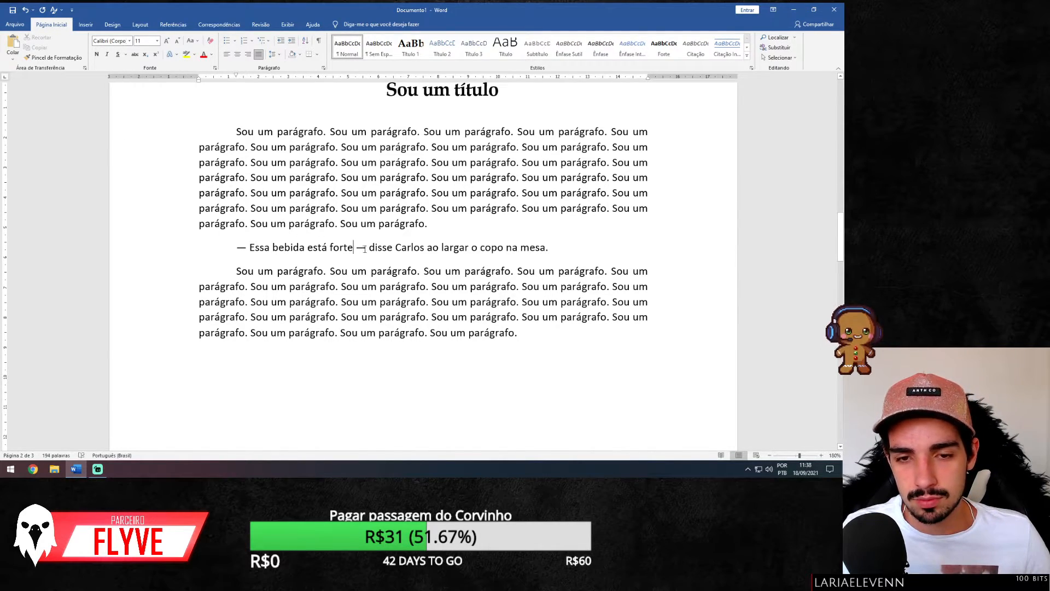
left_click_drag(370, 247, 378, 249)
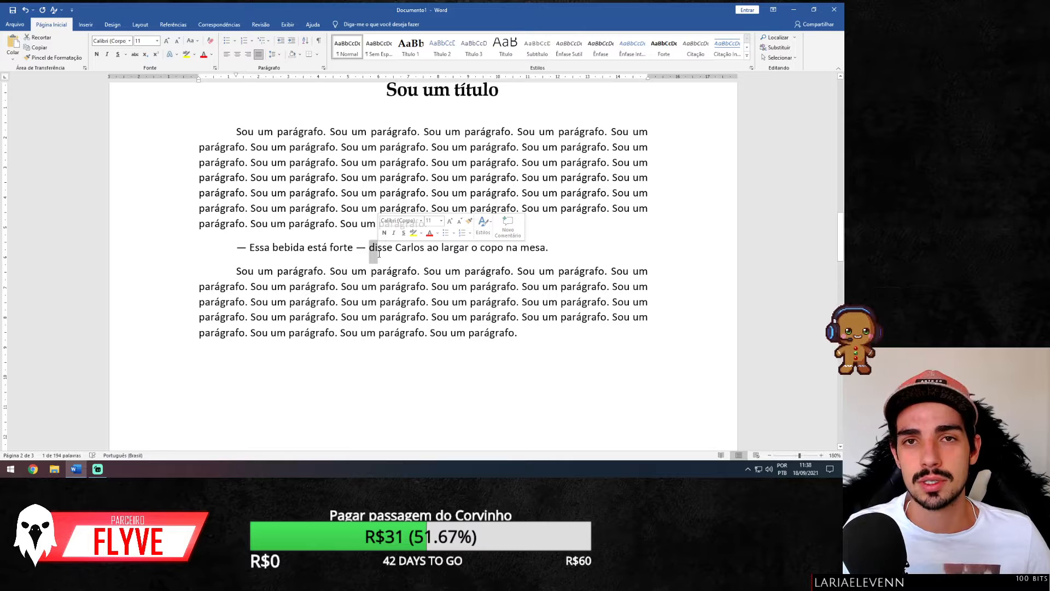
left_click_drag(237, 247, 564, 246)
left_click(354, 248)
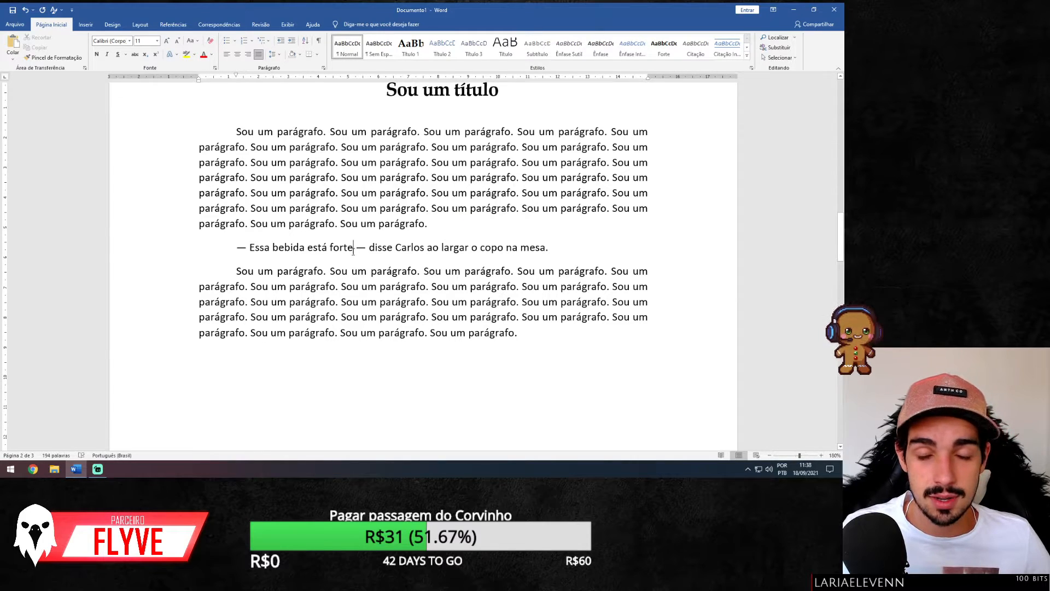
left_click_drag(369, 249, 377, 249)
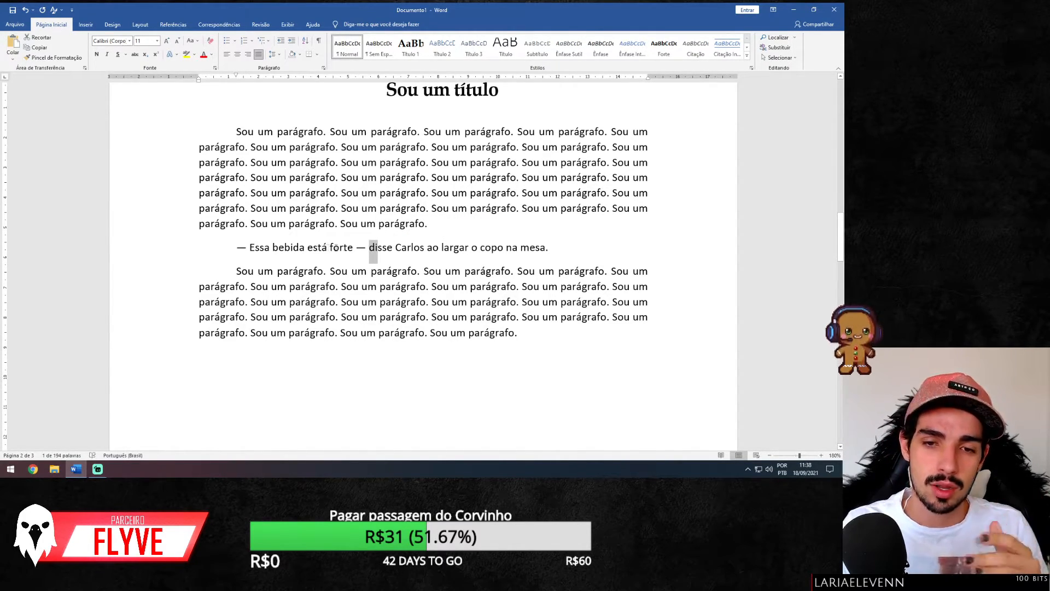
left_click(355, 246)
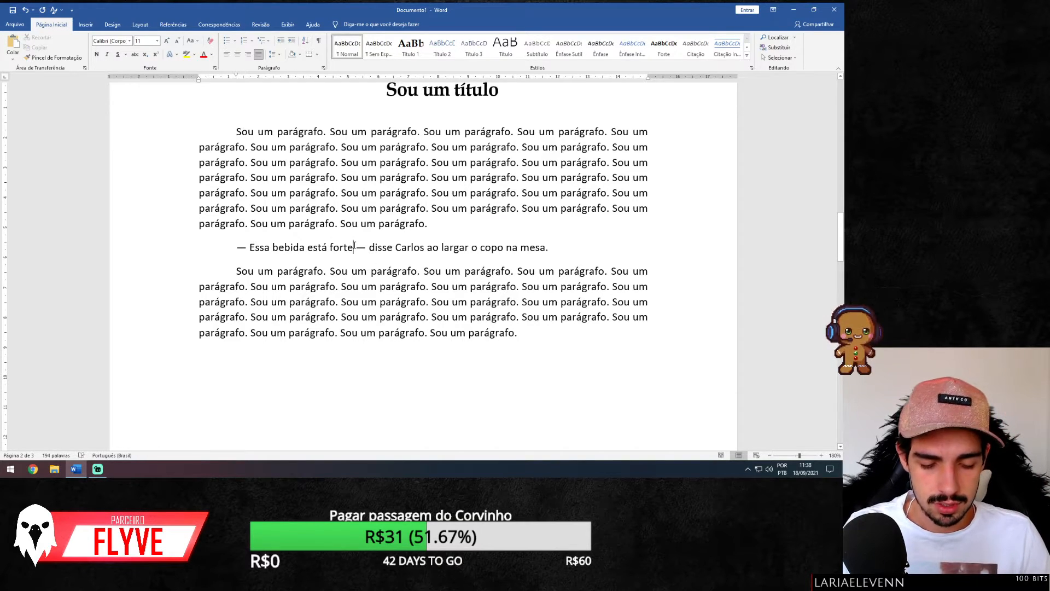
type(".")
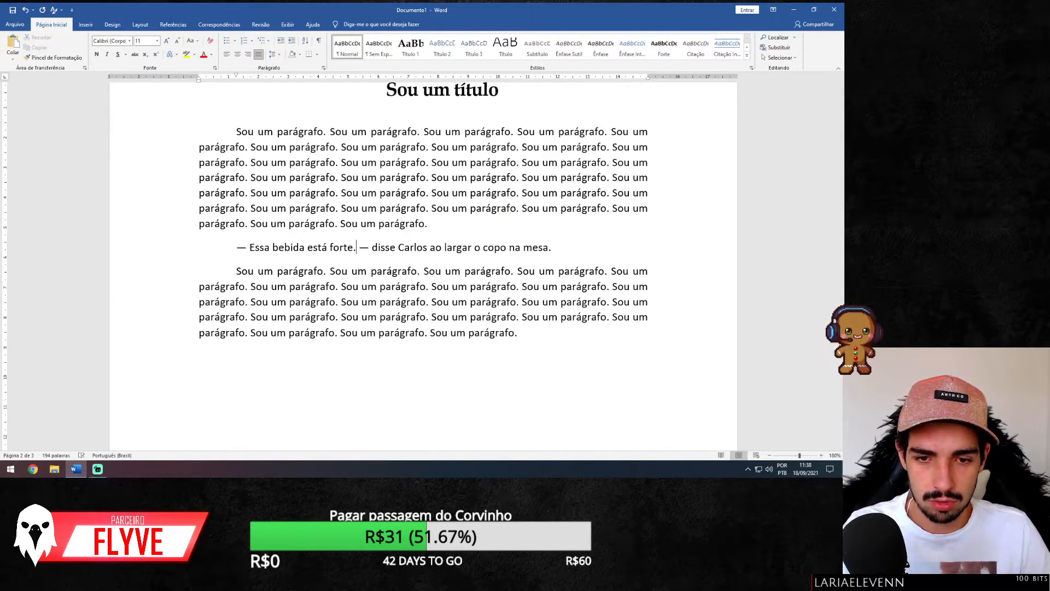
key("Right")
key("Right")
key("Delete")
type("D")
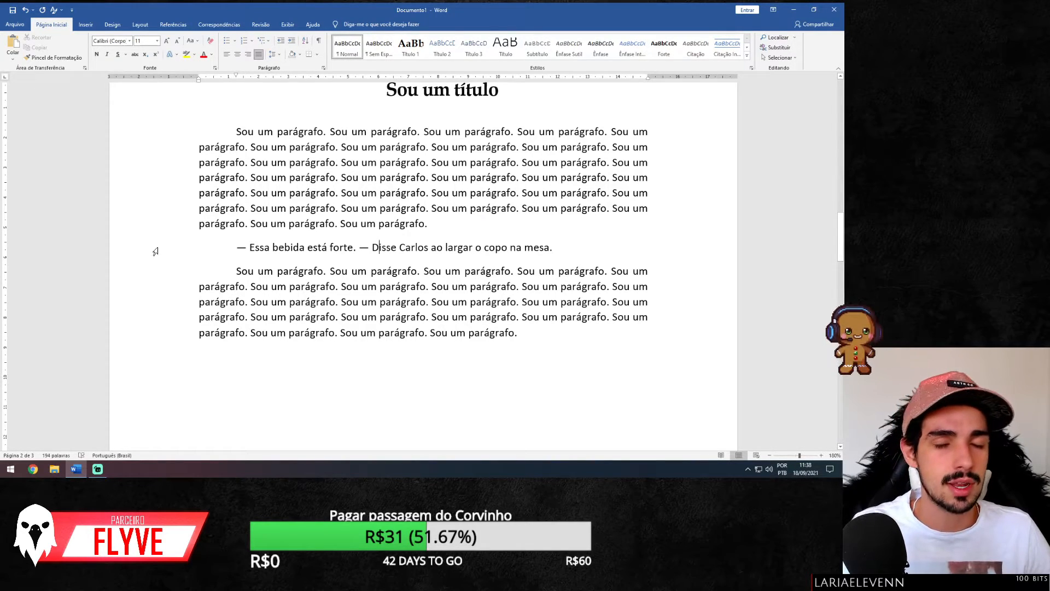
- Change "Disse" back to lowercase "disse" and remove the period after "forte" in the dialogue line
key("BackSpace")
type("d")
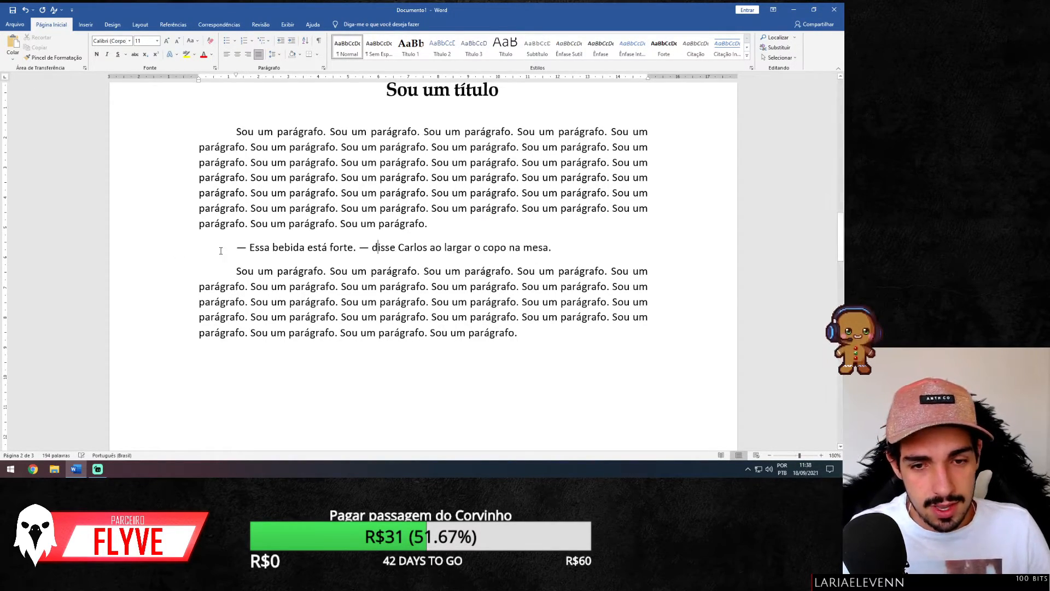
key("BackSpace")
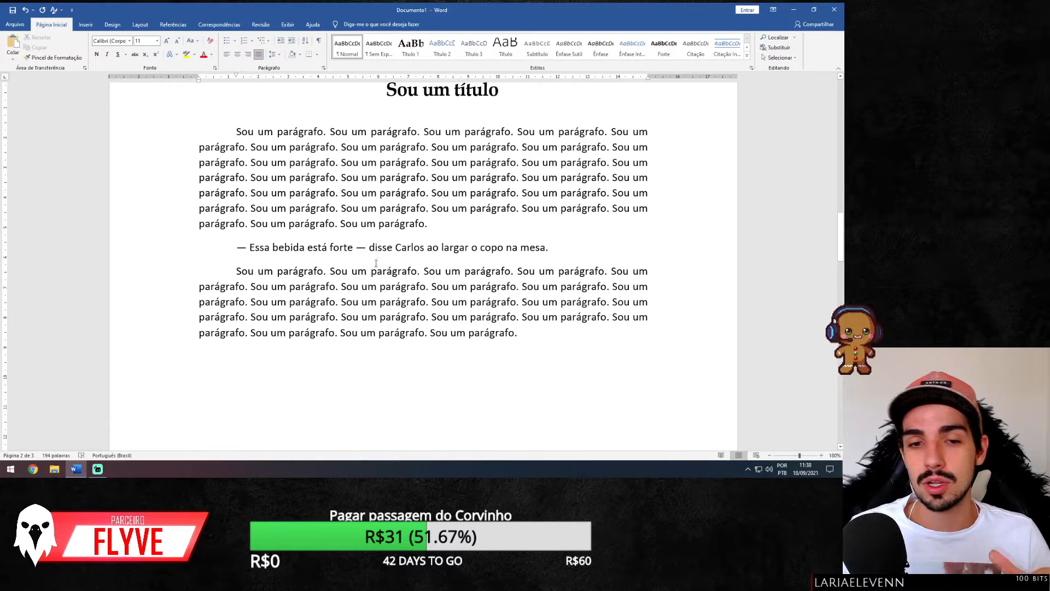
- Turn the spoken sentence into a question by adding "?" after "forte", and replace the verb "disse" with "indagou-se"
left_click_drag(238, 247, 375, 245)
left_click(354, 250)
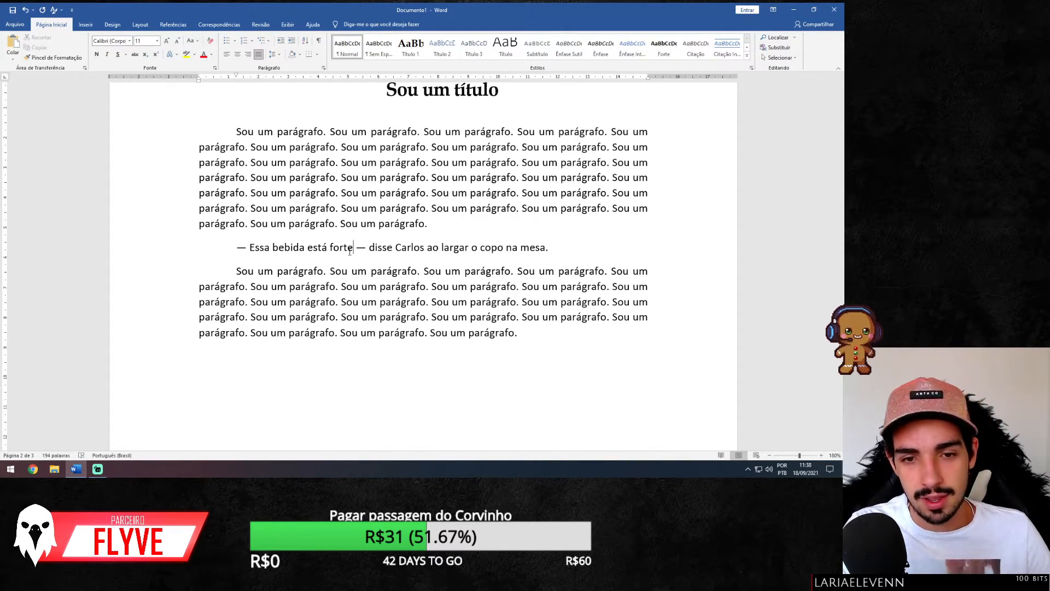
type("?")
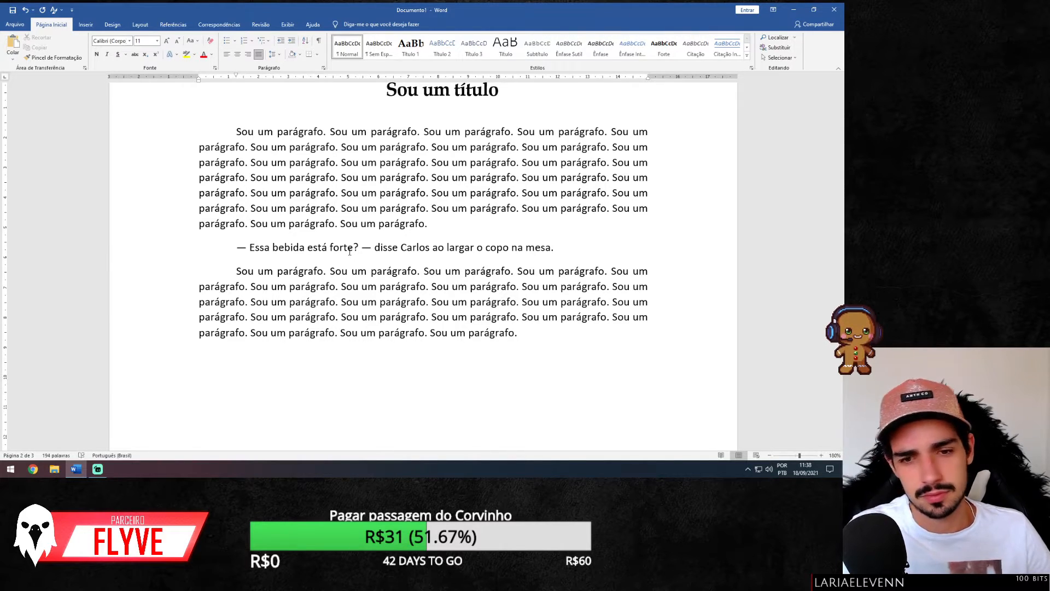
double_click(377, 247)
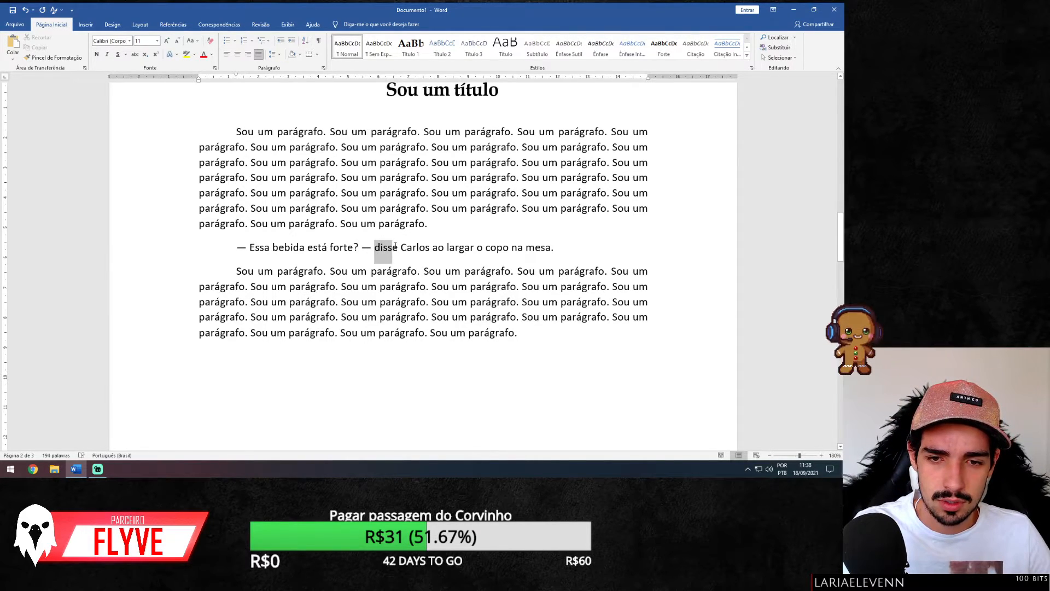
type("indagou-se")
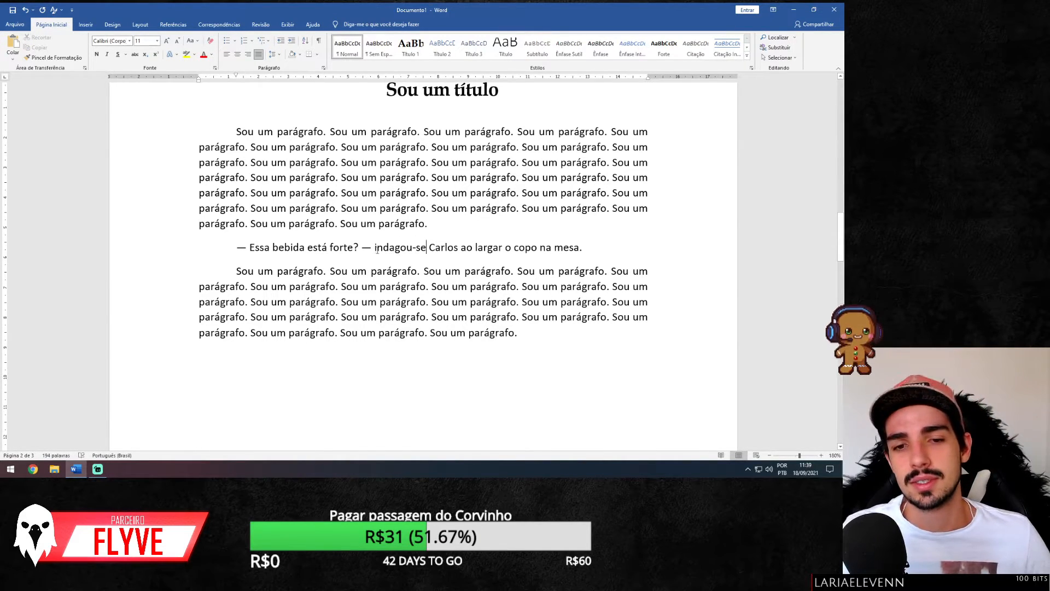
- Review the question mark and the lowercase narration after the second dash, and highlight the whole dialogue line
left_click_drag(374, 247, 359, 249)
type("i")
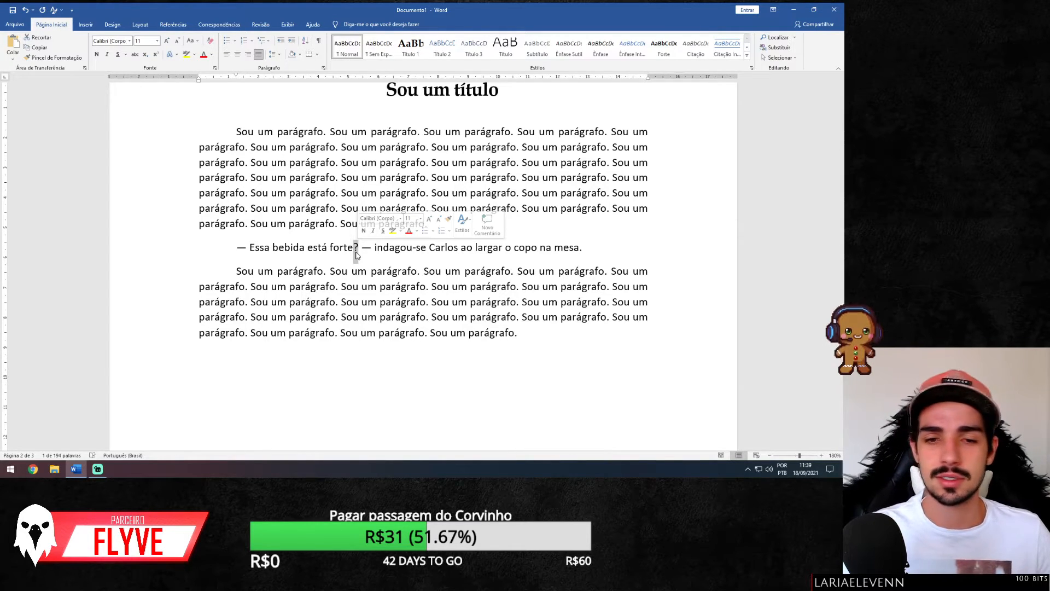
left_click(356, 250)
left_click_drag(241, 247, 618, 255)
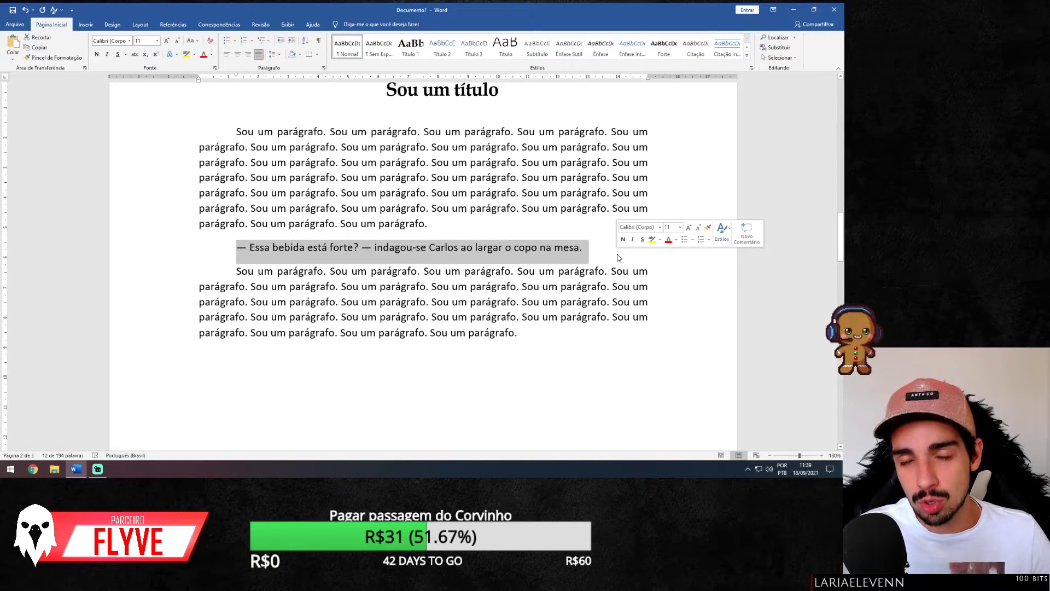